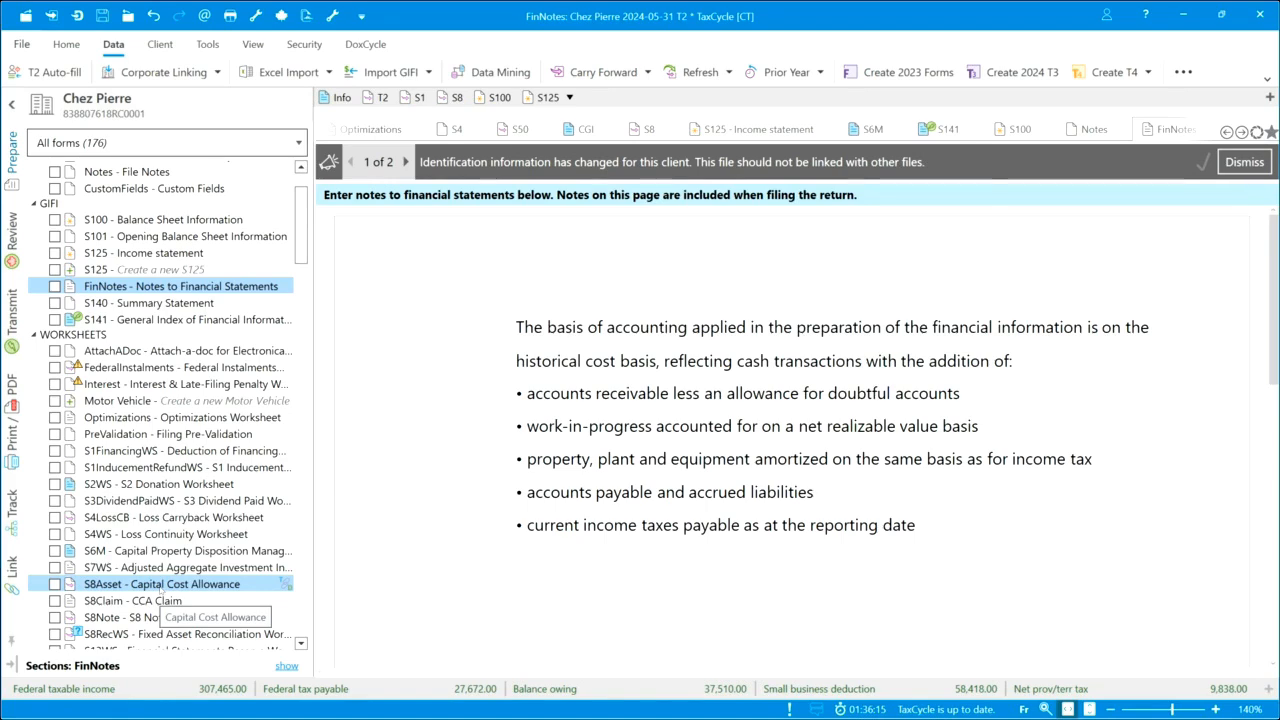
Open the S8Asset worksheet at the class 8-a Meubles record and replace its description with "Description"
{"action": "key", "text": "F4"}
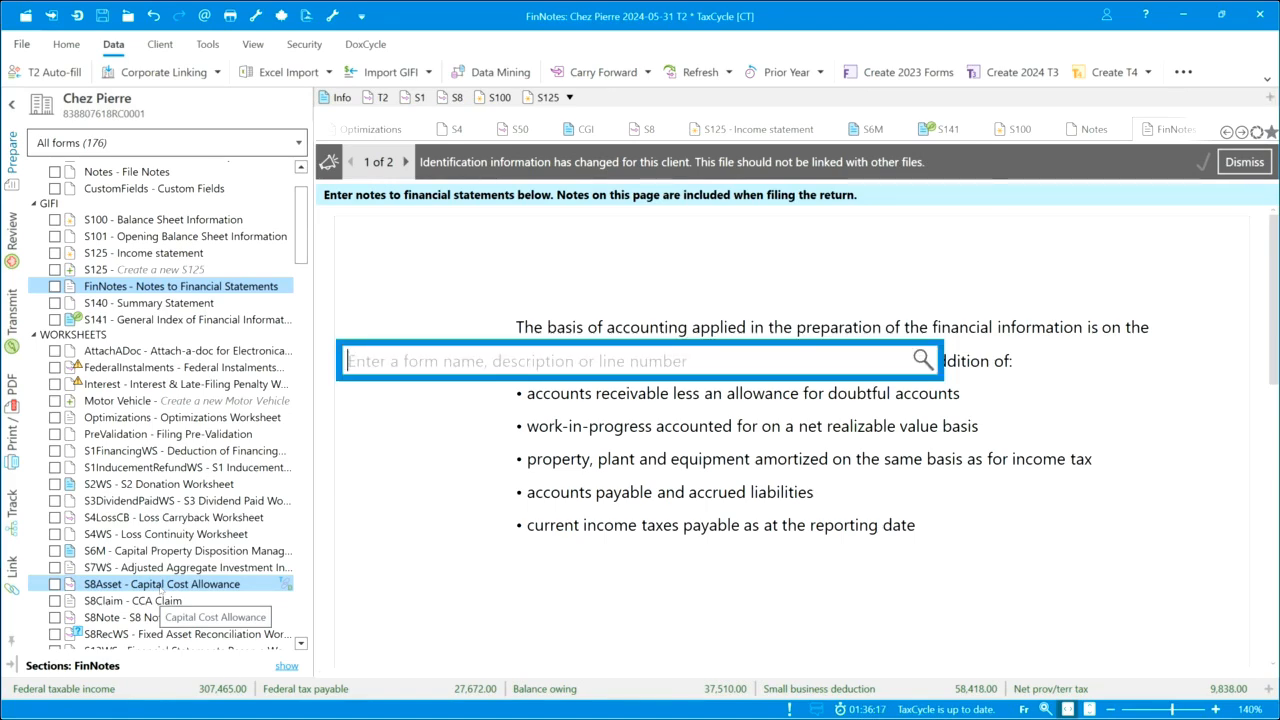
{"action": "type", "text": "s8a"}
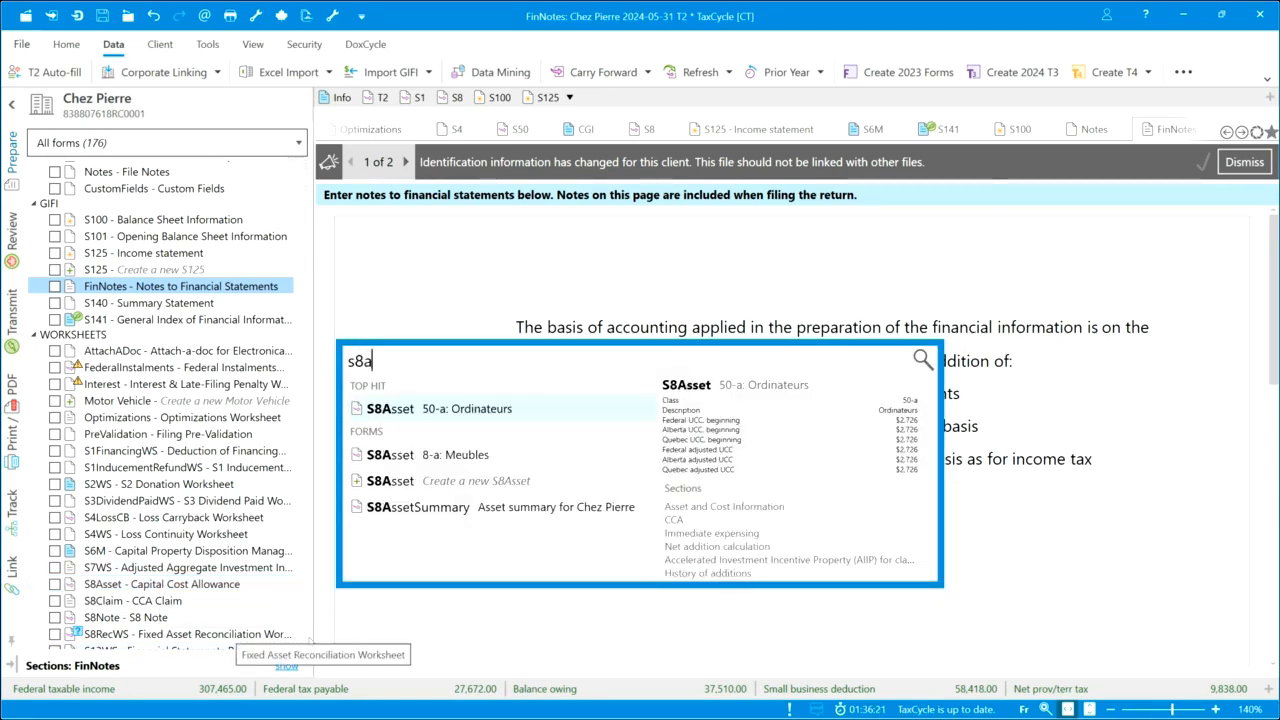
{"action": "key", "text": "Return"}
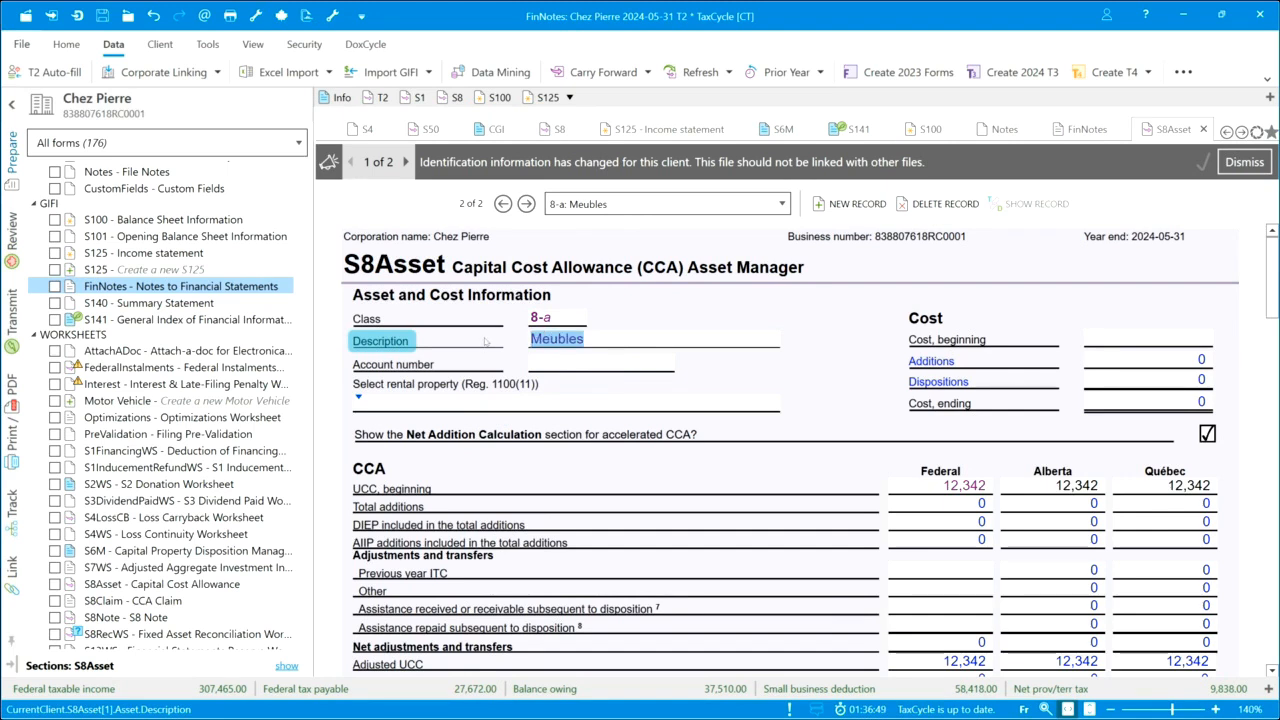
{"action": "type", "text": "Description"}
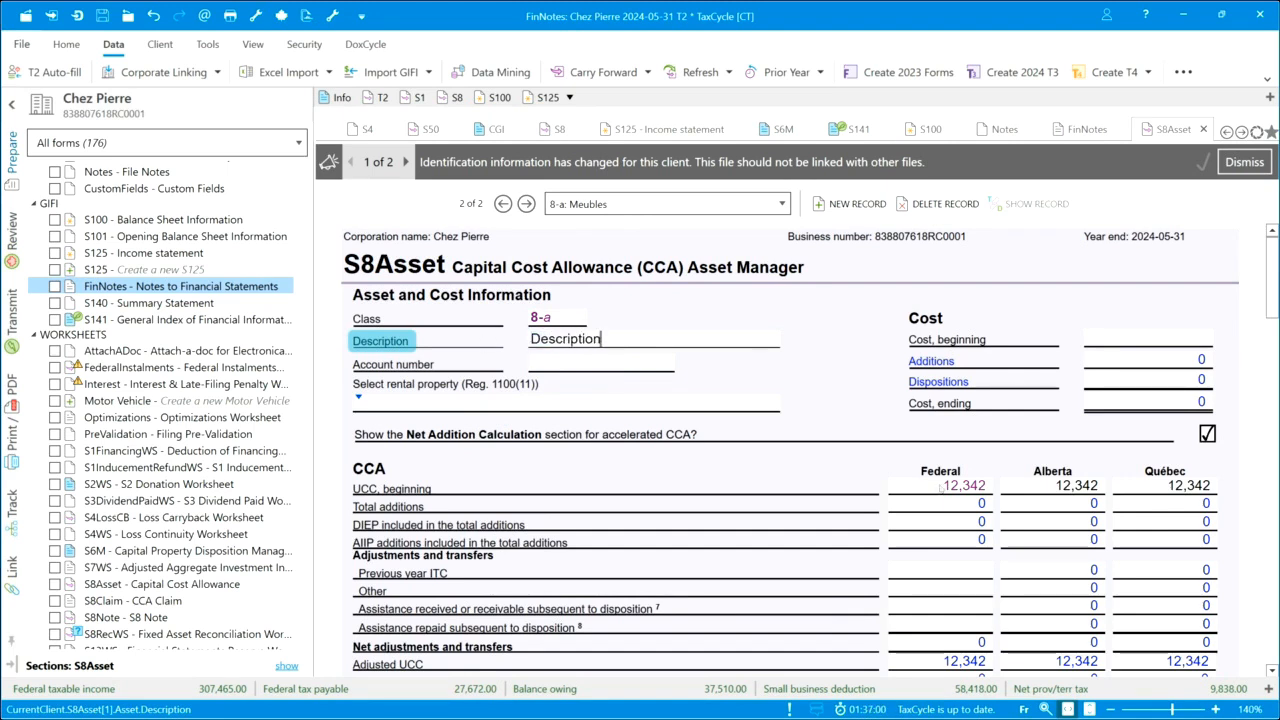
Set the class 8-a asset's beginning UCC to 8,707 for Federal, Alberta and Québec, and its beginning cost to 10,884
{"action": "left_click", "coordinate": [940, 488]}
{"action": "type", "text": "8707"}
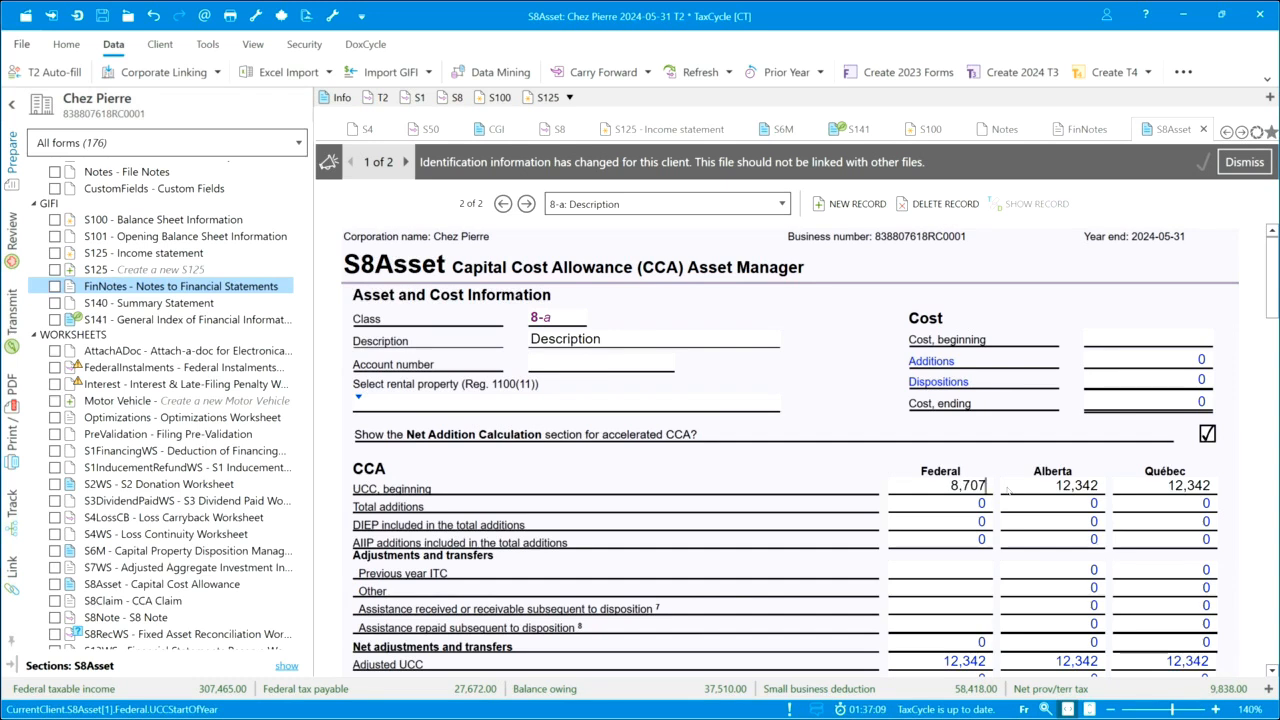
{"action": "left_click", "coordinate": [1088, 494]}
{"action": "type", "text": "8,707"}
{"action": "left_click", "coordinate": [1186, 490]}
{"action": "type", "text": "8,707"}
{"action": "left_click", "coordinate": [1134, 343]}
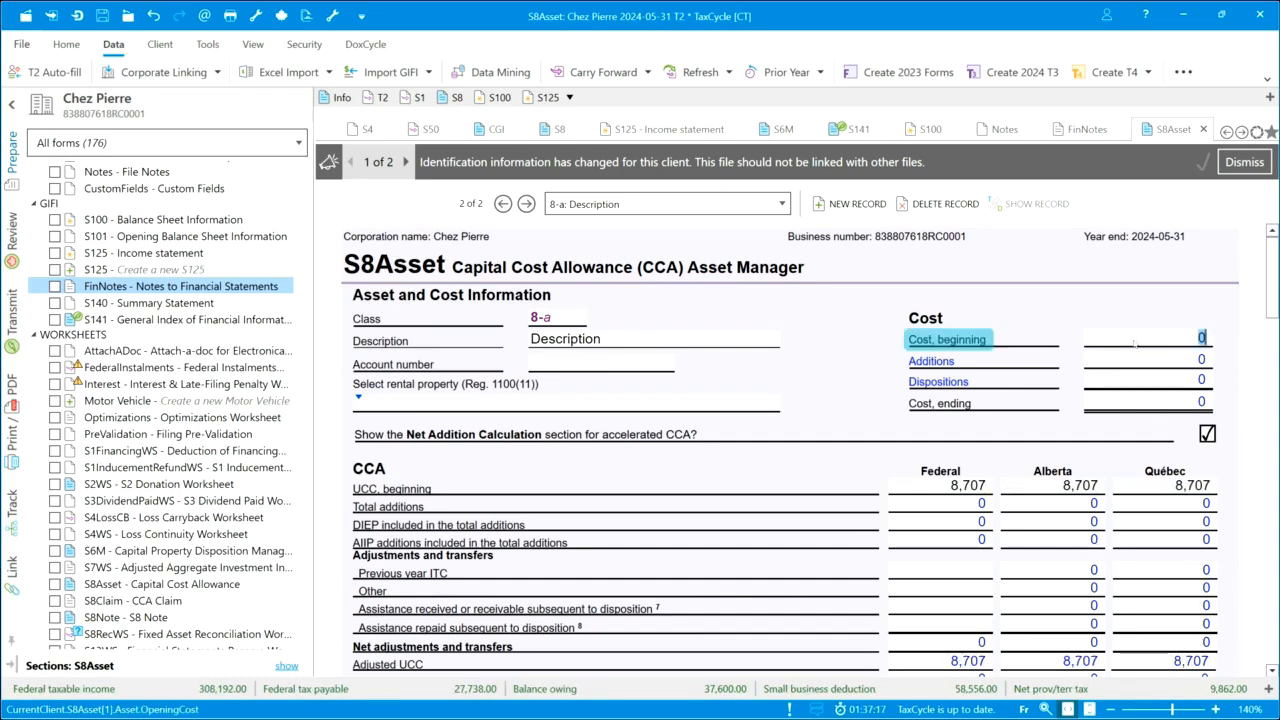
{"action": "type", "text": "10884"}
{"action": "key", "text": "Tab"}
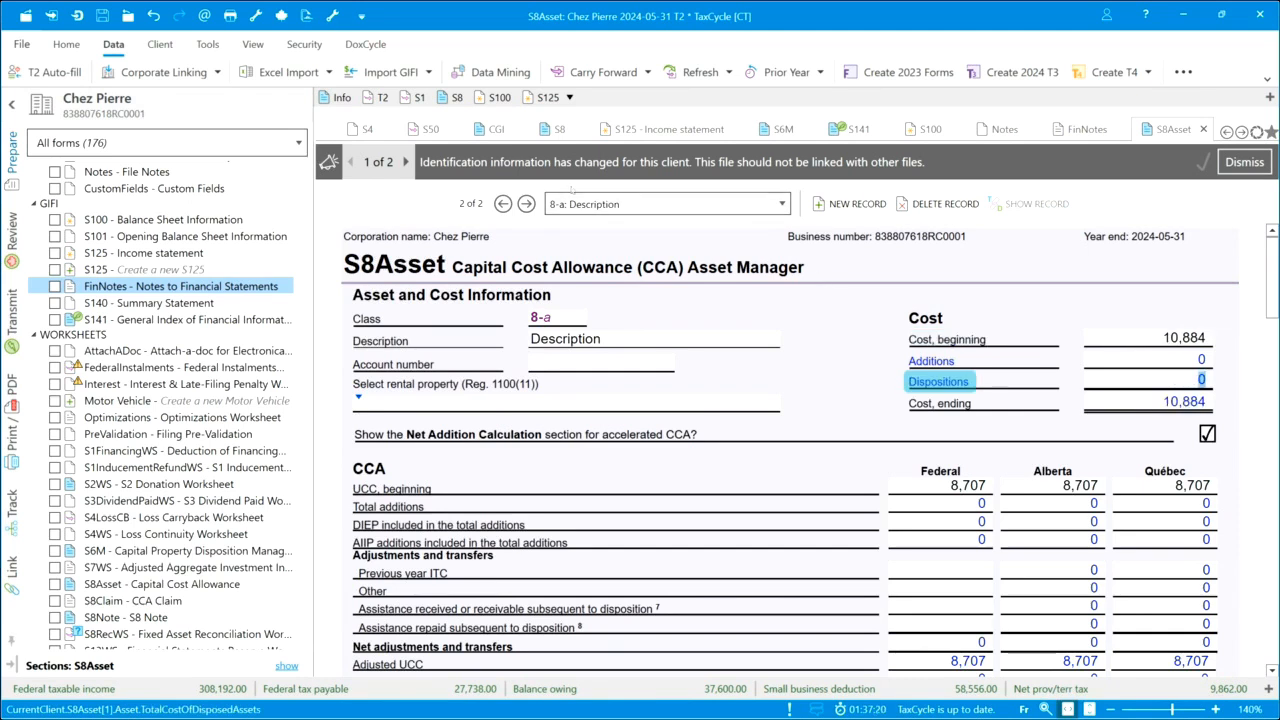
Switch to the class 50-a asset record and change its description to "Computers"
{"action": "left_click", "coordinate": [503, 203]}
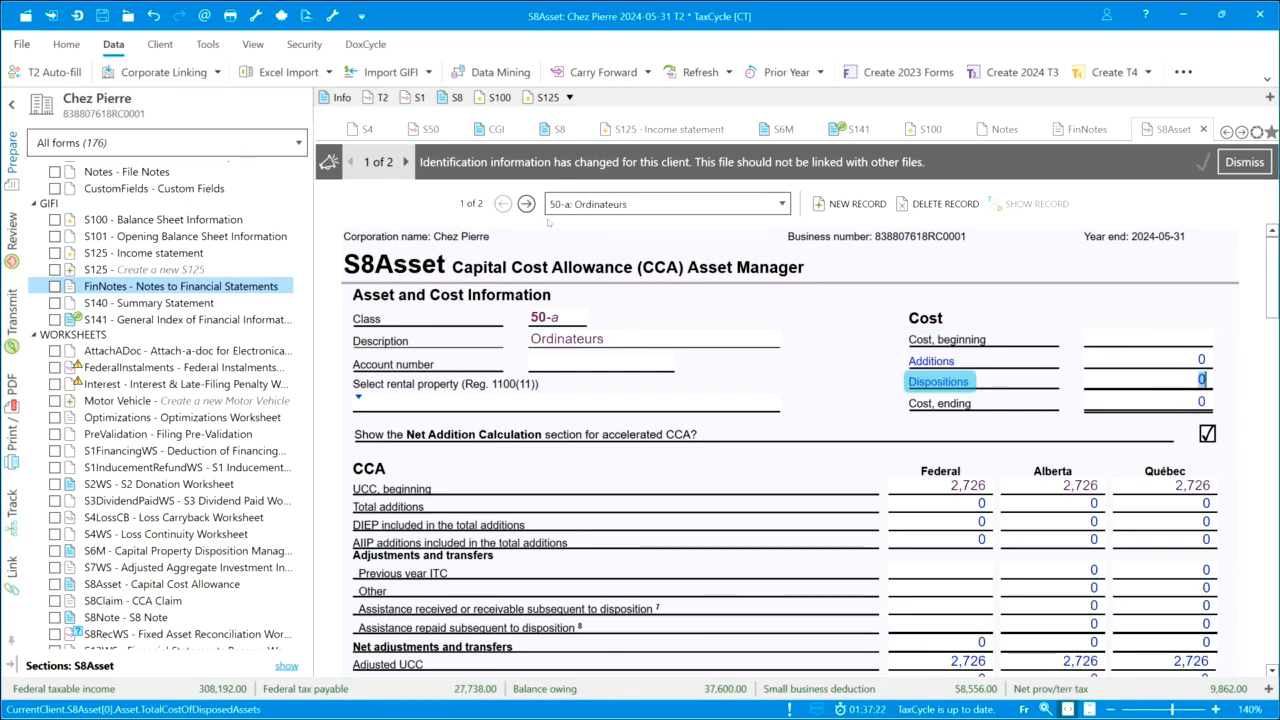
{"action": "left_click", "coordinate": [600, 342]}
{"action": "type", "text": "C"}
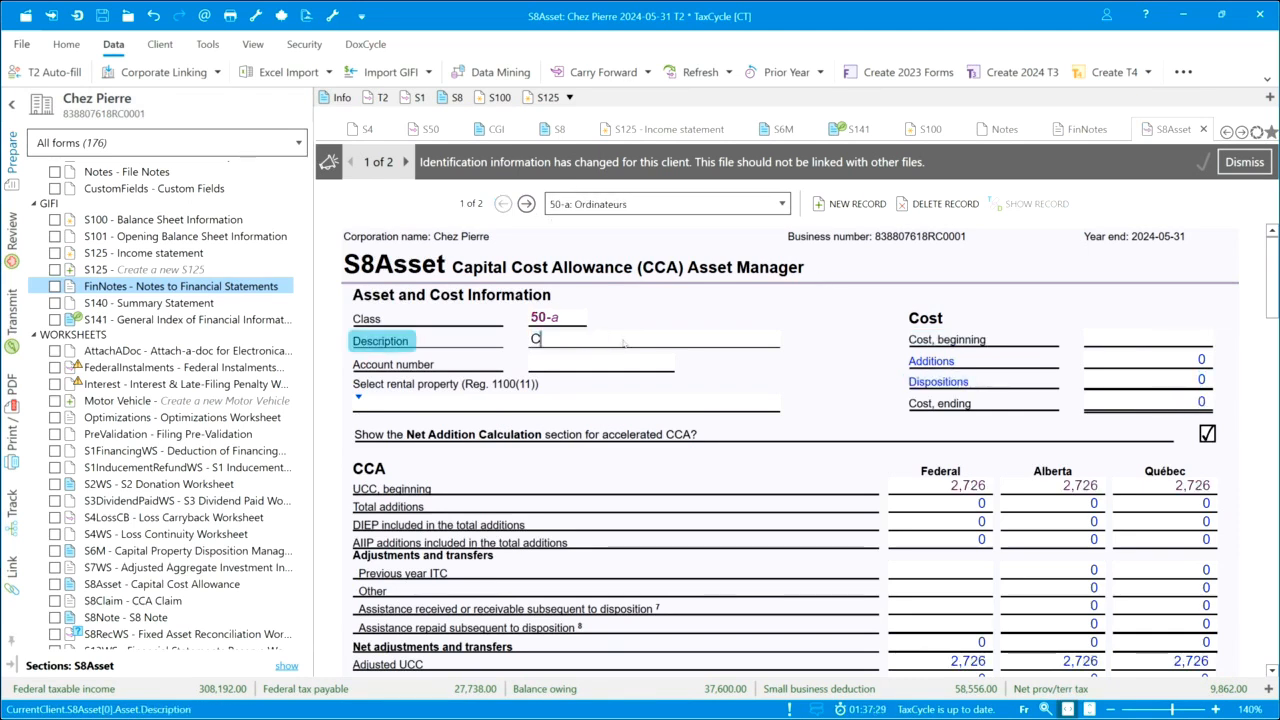
{"action": "type", "text": "omputers"}
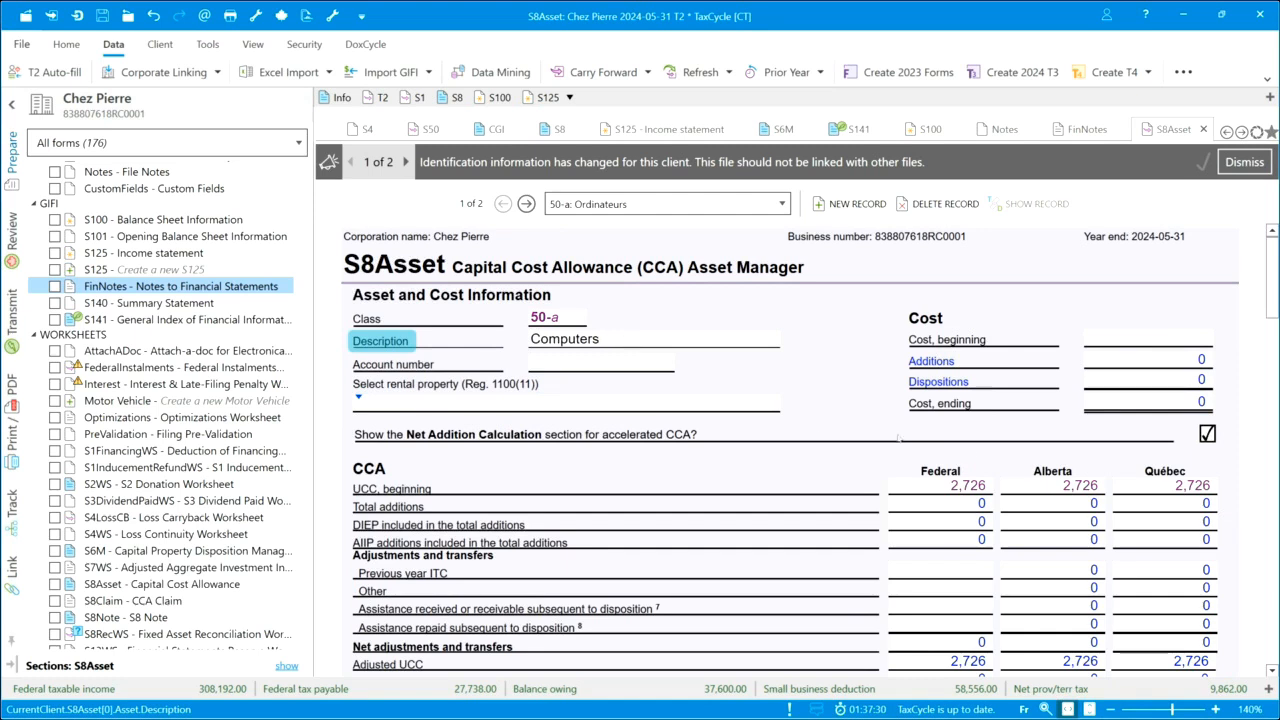
Set the Computers asset's beginning UCC to 2,409 for Federal, Alberta and Québec, and its beginning cost to 5,354
{"action": "left_click", "coordinate": [943, 485]}
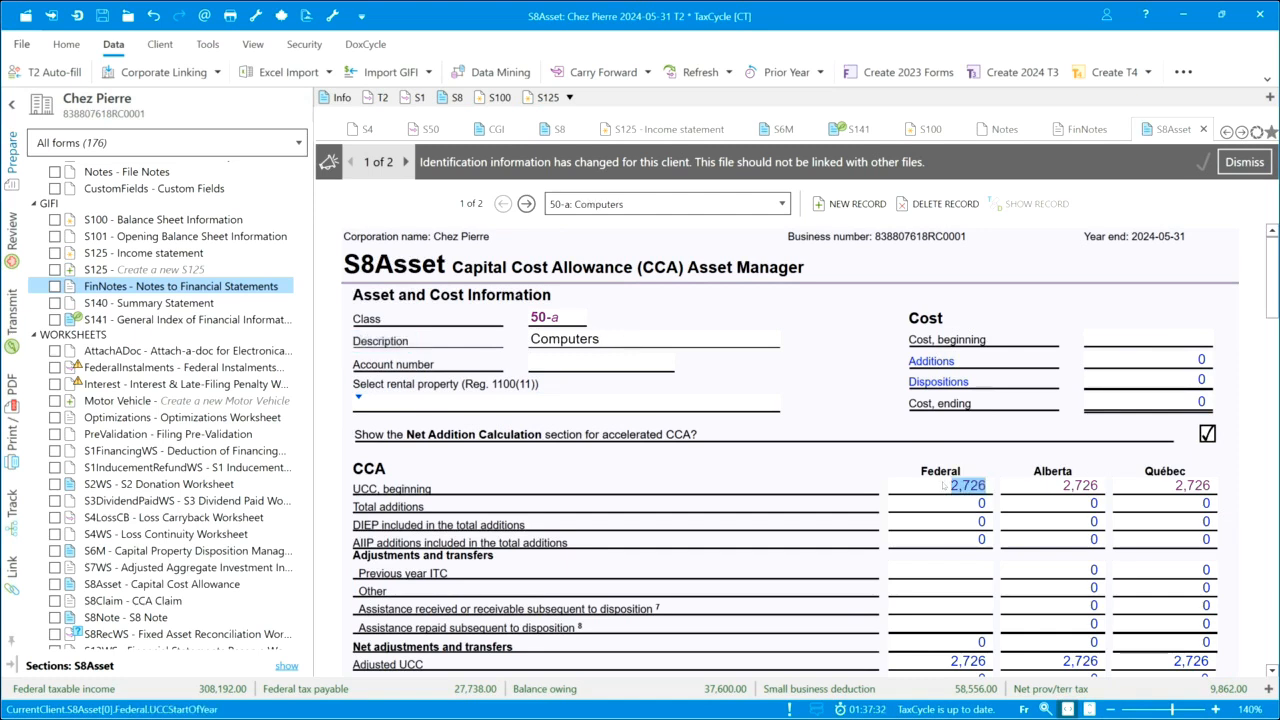
{"action": "type", "text": "2409"}
{"action": "key", "text": "Tab"}
{"action": "left_click", "coordinate": [953, 489]}
{"action": "key", "text": "ctrl+c"}
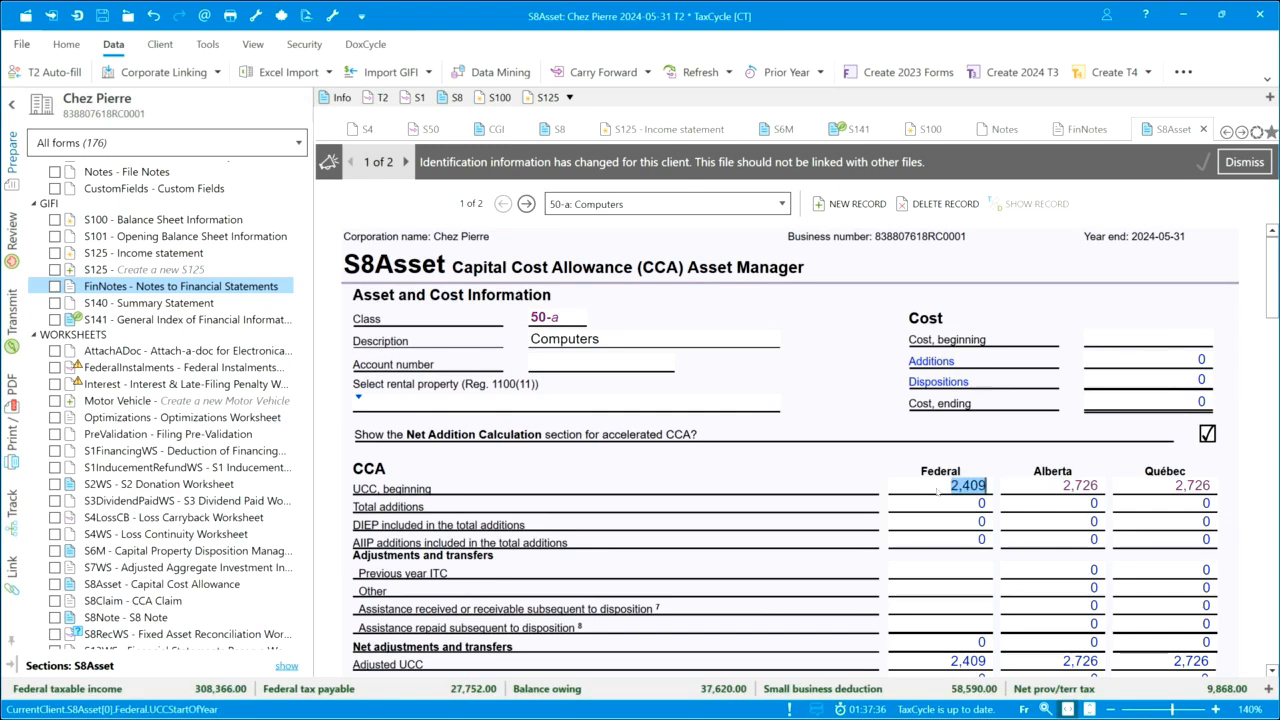
{"action": "left_click", "coordinate": [1022, 491]}
{"action": "key", "text": "ctrl+v"}
{"action": "left_click", "coordinate": [1157, 485]}
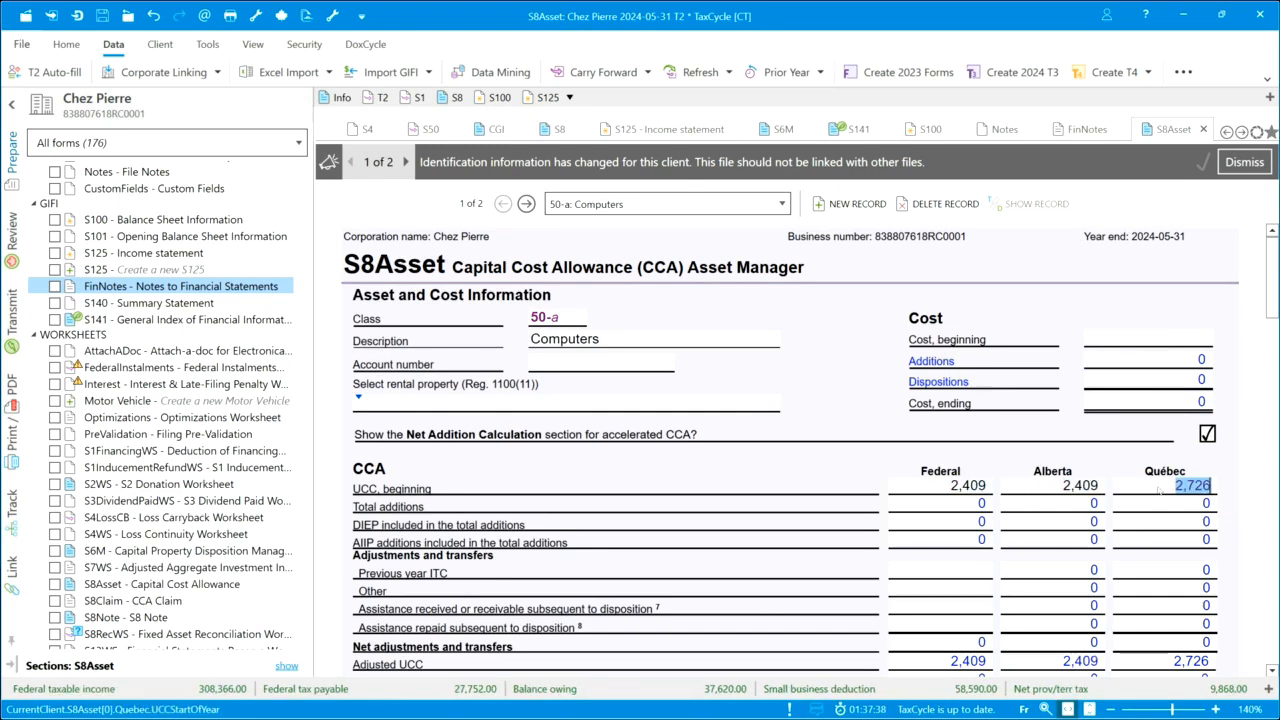
{"action": "key", "text": "ctrl+v"}
{"action": "left_click", "coordinate": [1146, 343]}
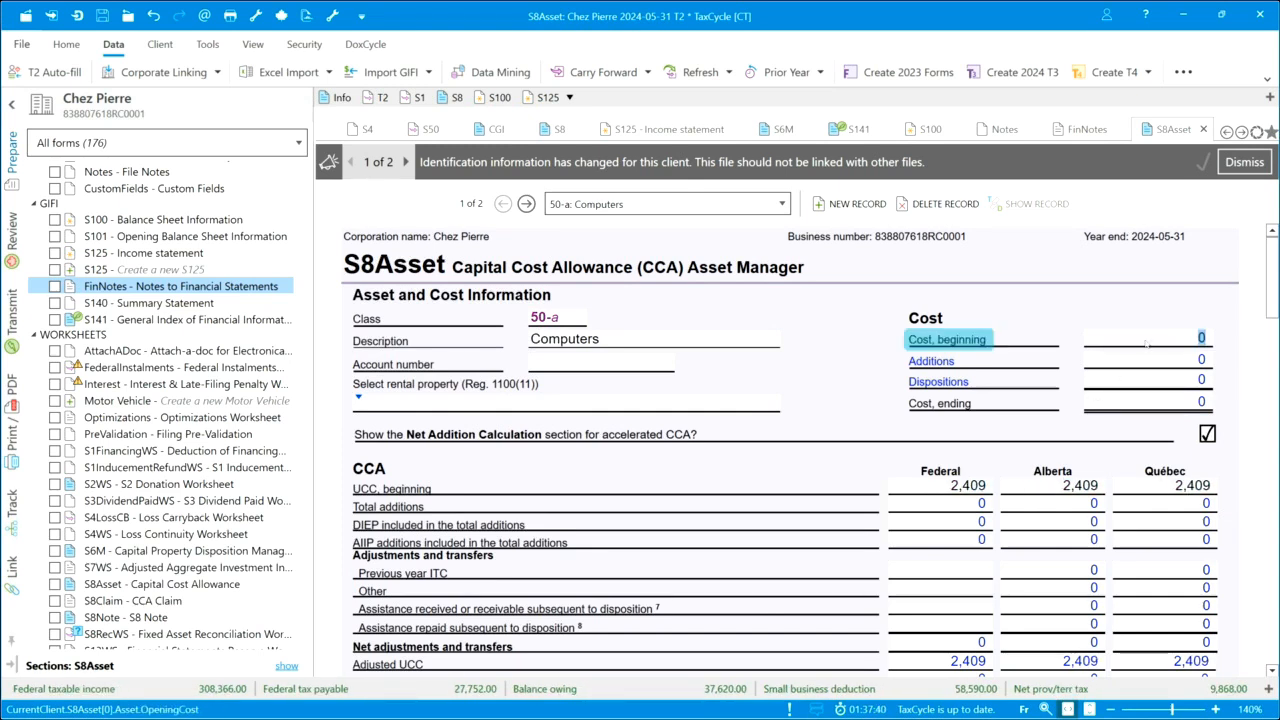
{"action": "type", "text": "5354"}
{"action": "key", "text": "Tab"}
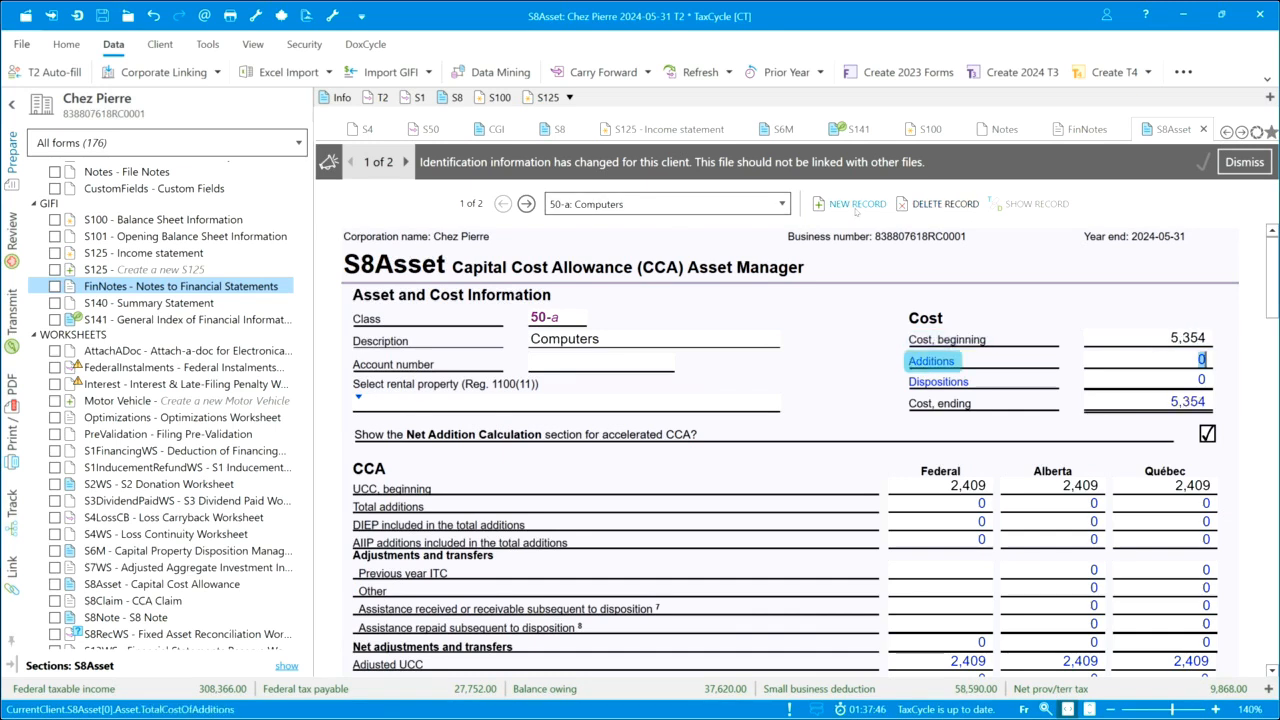
Create a new S8Asset record in class 53-a with the description "Equipment"
{"action": "left_click", "coordinate": [851, 205]}
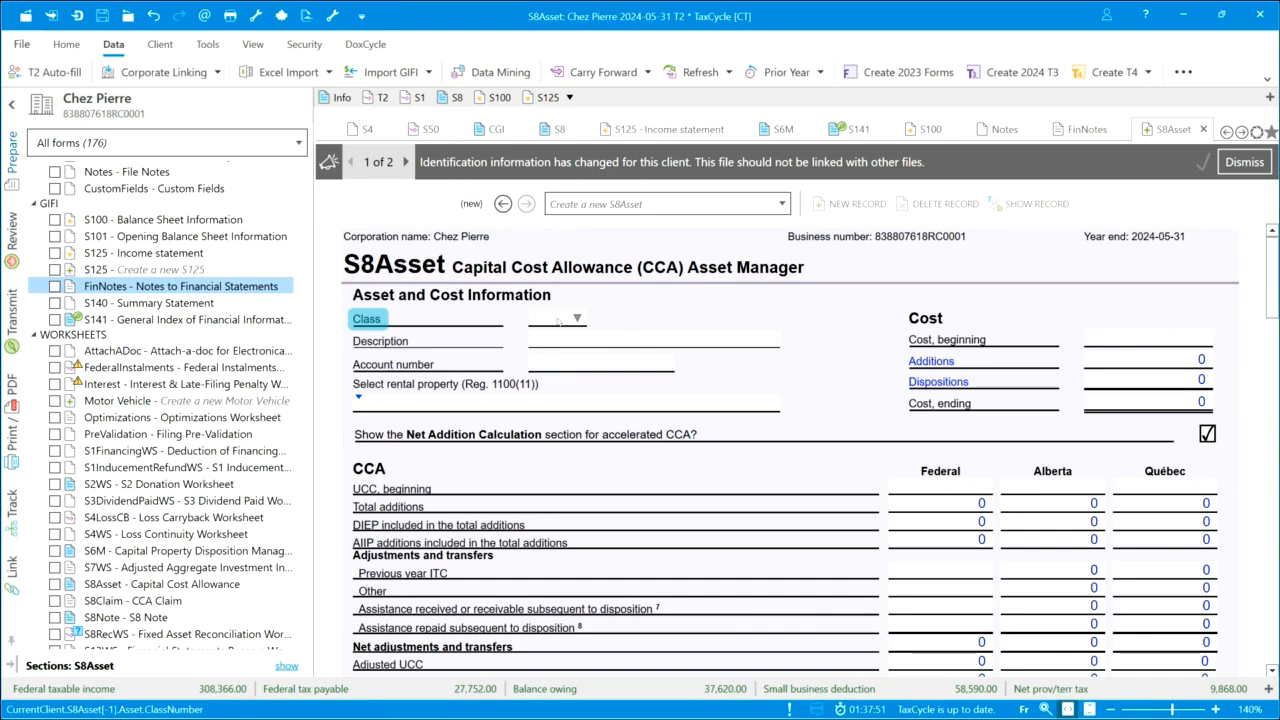
{"action": "type", "text": "53-a"}
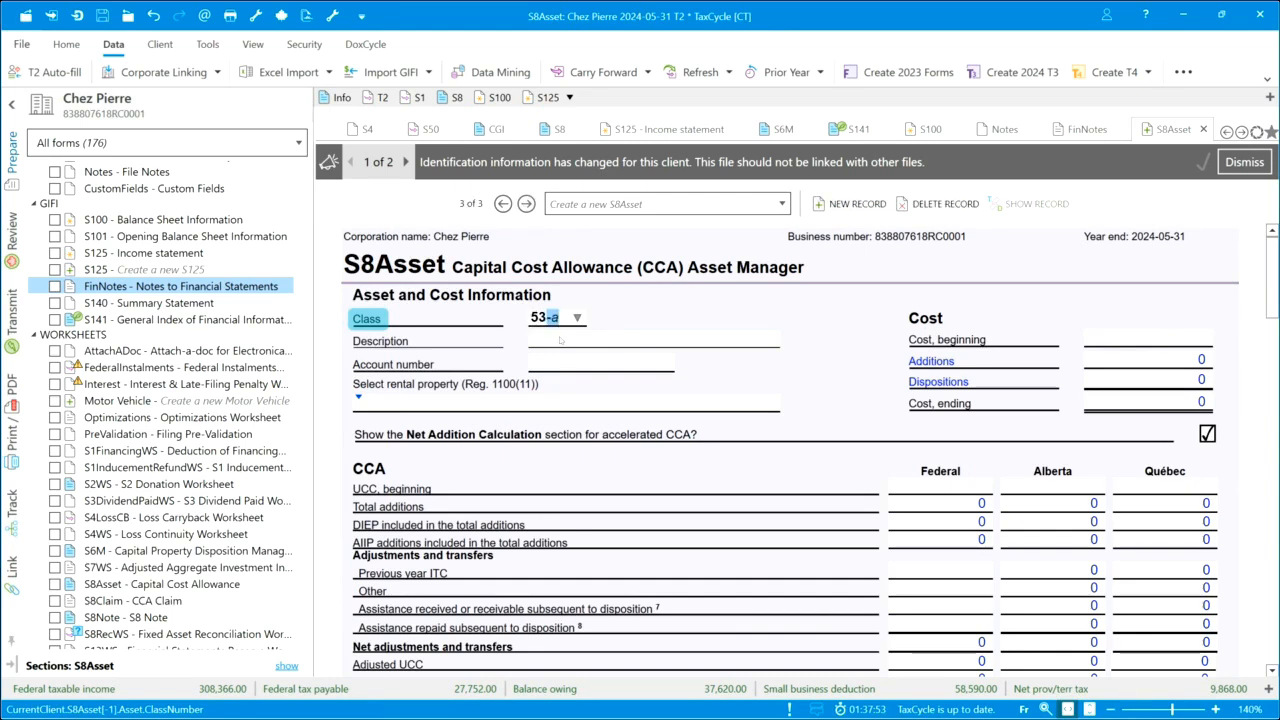
{"action": "key", "text": "Tab"}
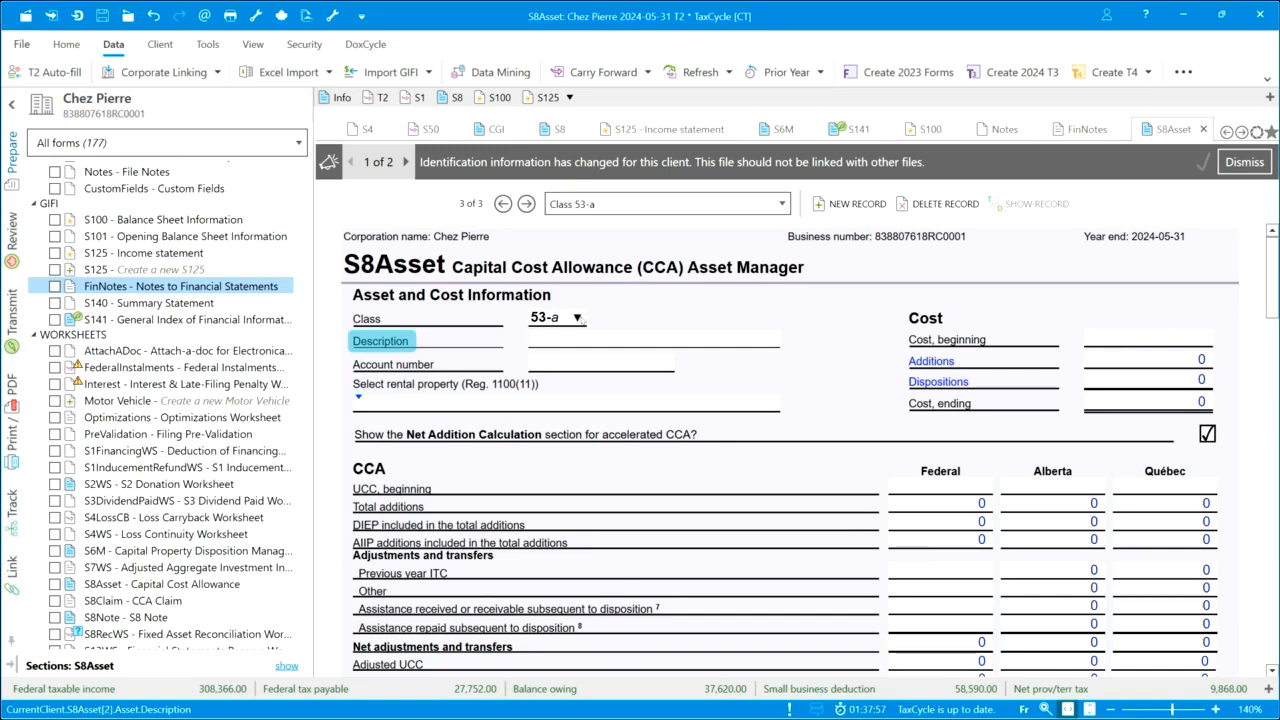
{"action": "type", "text": "Equipment"}
Enter a current-year addition for the class 53 asset described as "Equipment", with a cost of 60,874 and transaction date 2023/11/01
{"action": "scroll", "coordinate": [674, 453], "scroll_direction": "down", "scroll_amount": 6}
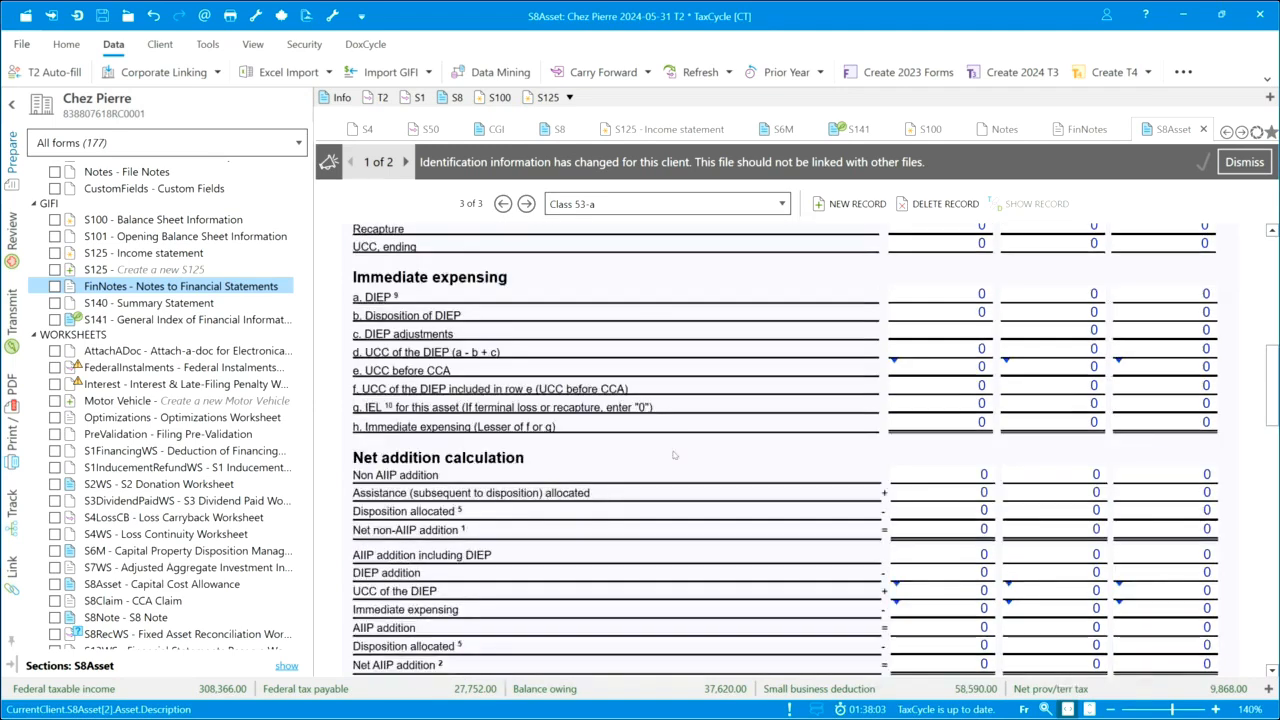
{"action": "scroll", "coordinate": [674, 455], "scroll_direction": "down", "scroll_amount": 5}
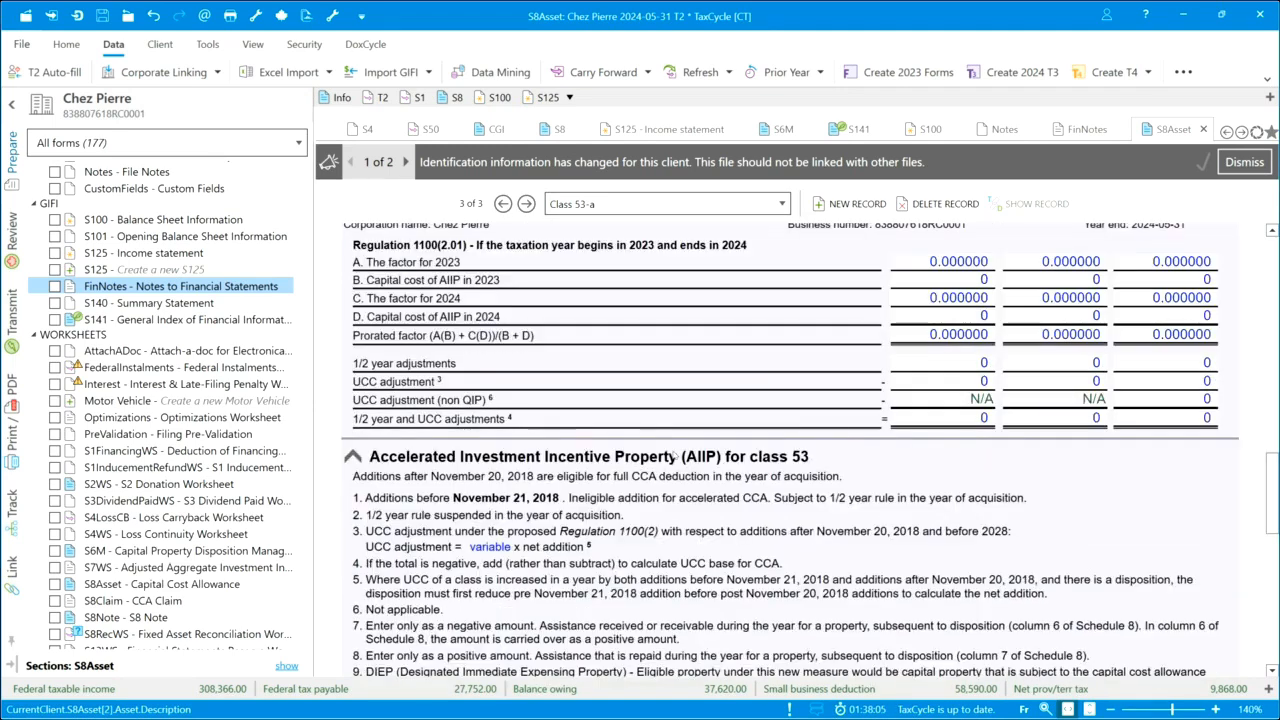
{"action": "scroll", "coordinate": [674, 455], "scroll_direction": "down", "scroll_amount": 5}
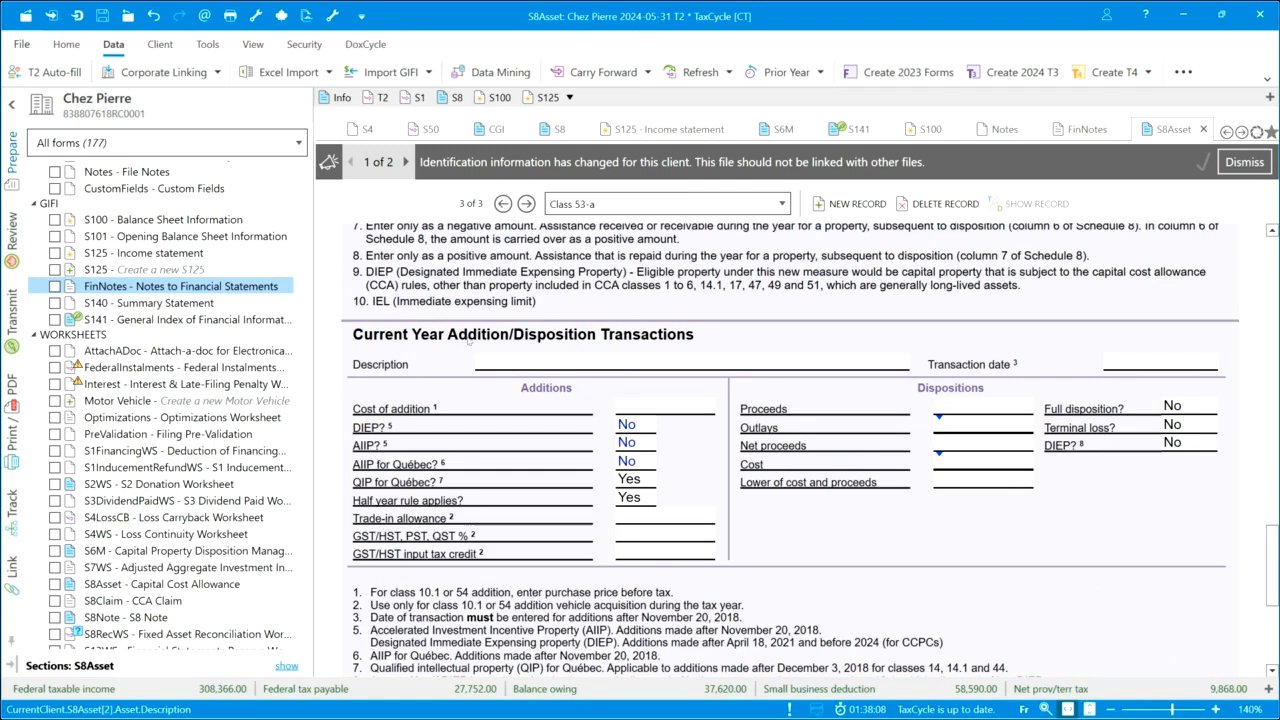
{"action": "left_click", "coordinate": [524, 364]}
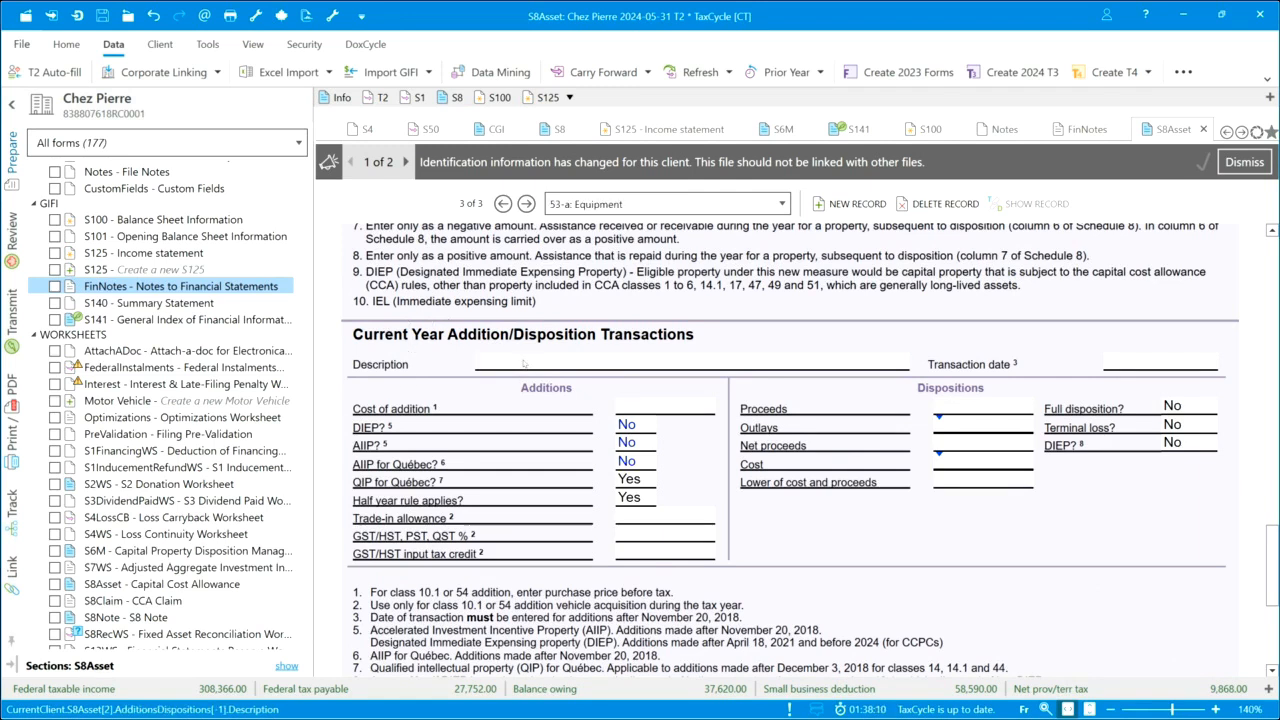
{"action": "type", "text": "Equipment"}
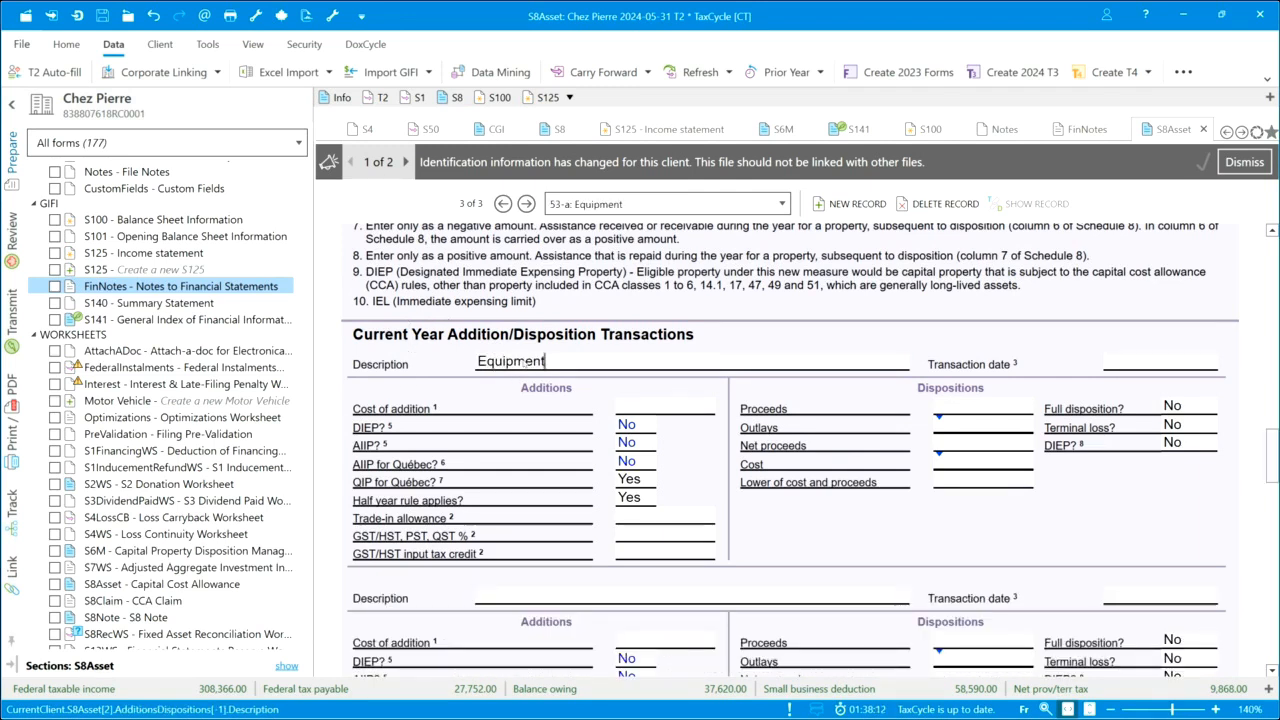
{"action": "left_click", "coordinate": [688, 409]}
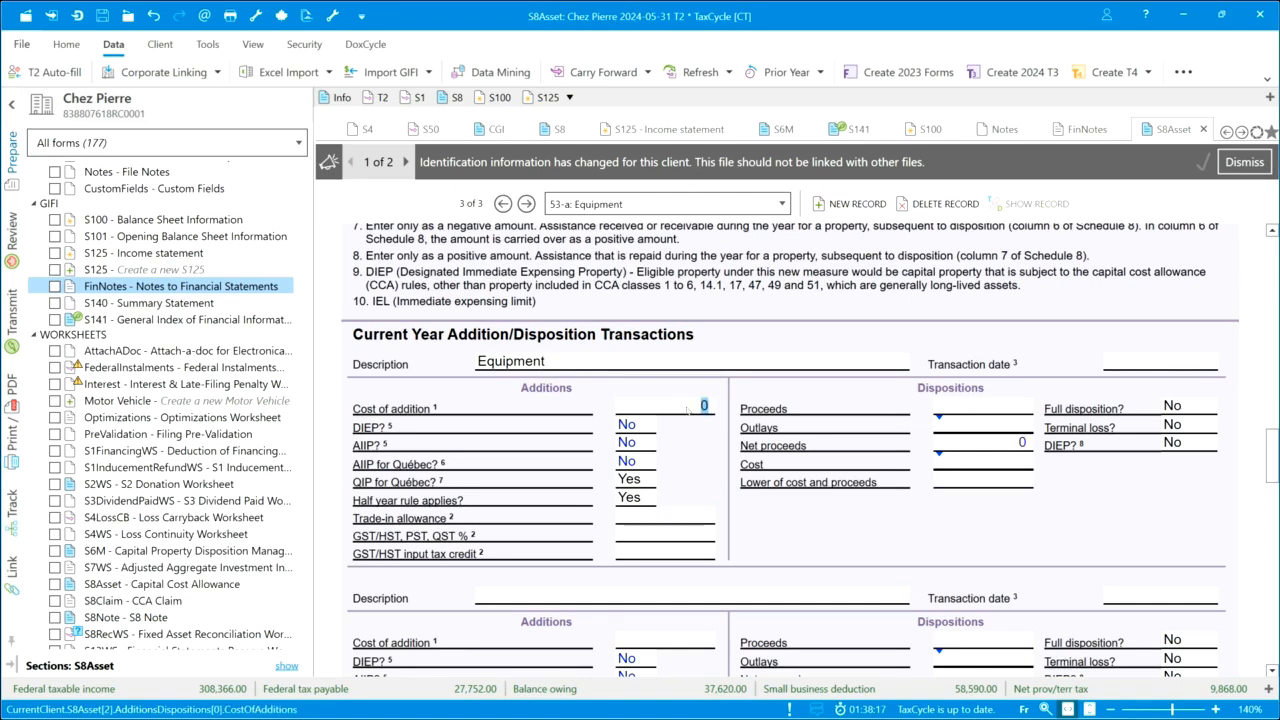
{"action": "type", "text": "60874"}
{"action": "left_click", "coordinate": [1152, 364]}
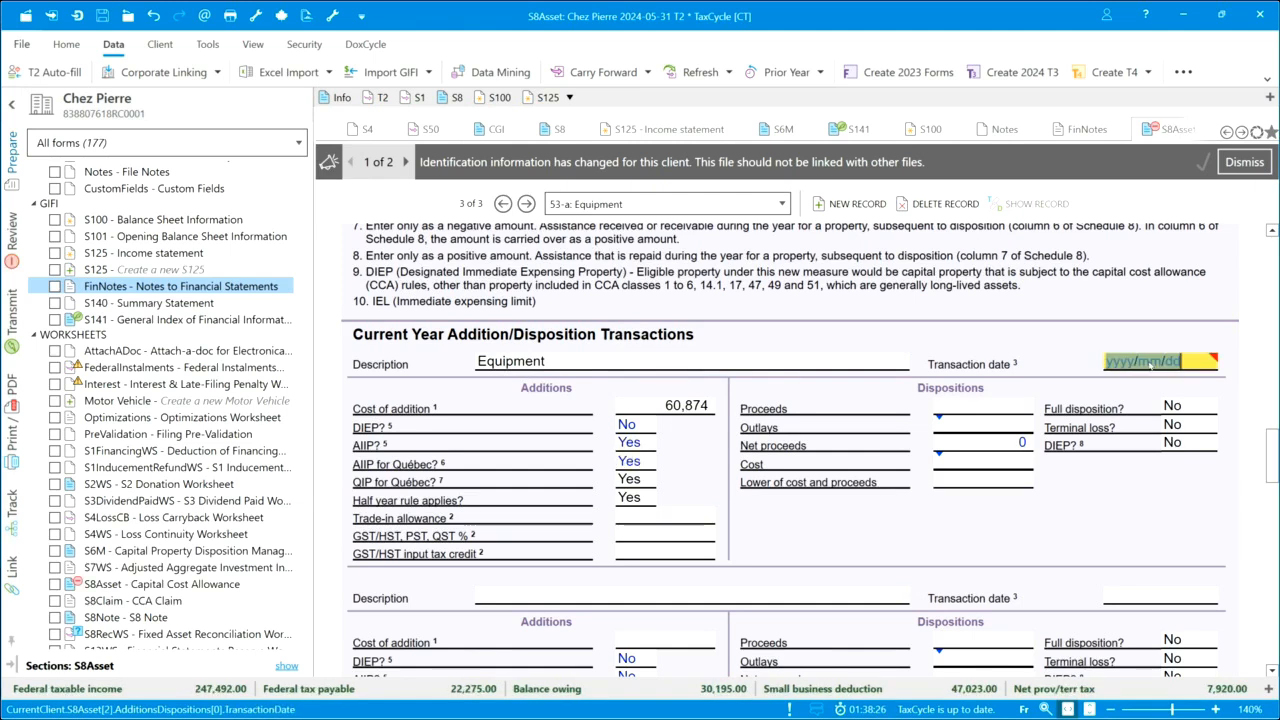
{"action": "type", "text": "2023/"}
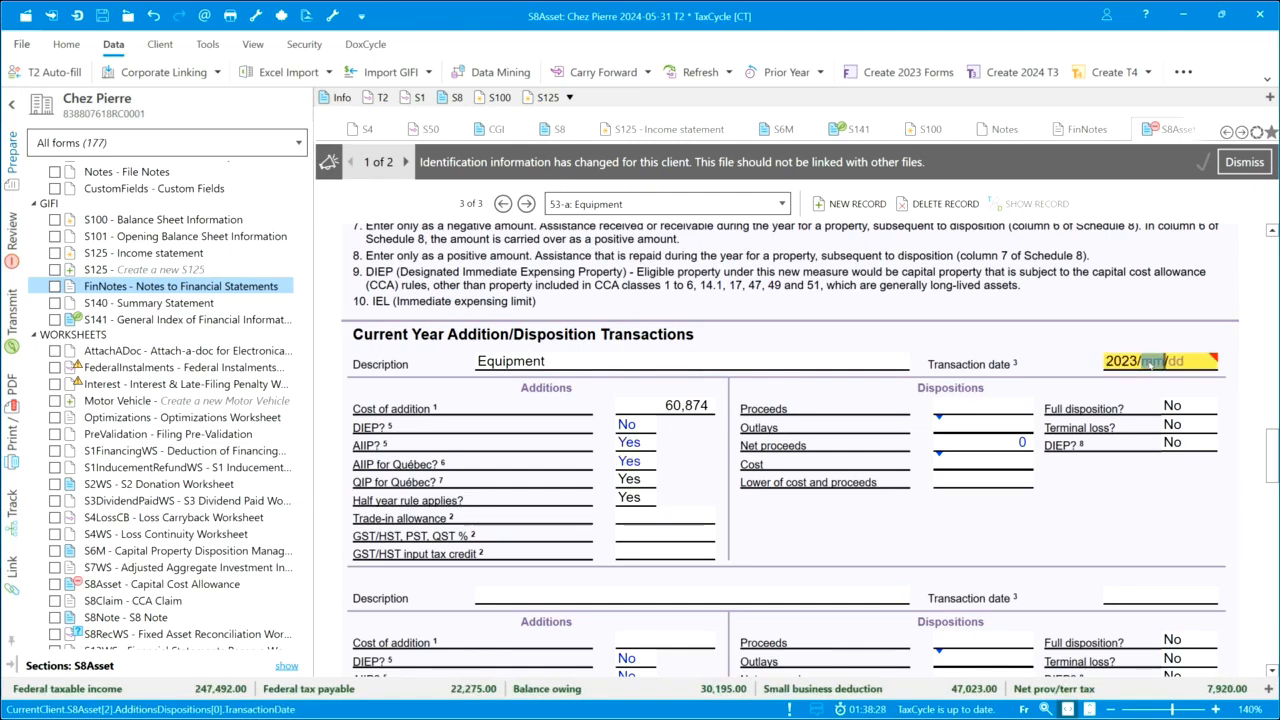
{"action": "type", "text": "11/01"}
{"action": "left_click", "coordinate": [977, 405]}
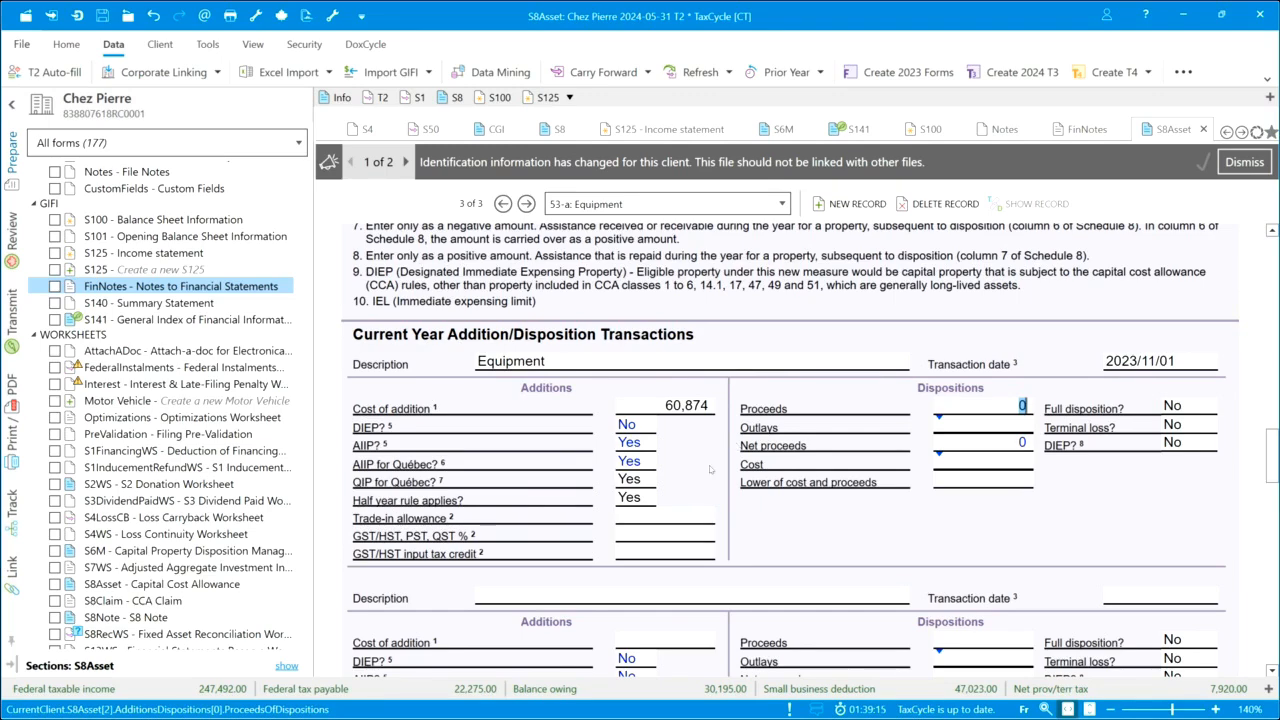
Filter the form list to used forms and open the S8RecWS Fixed Asset Reconciliation Worksheet to review the net changes in NBV
{"action": "scroll", "coordinate": [498, 451], "scroll_direction": "up", "scroll_amount": 8}
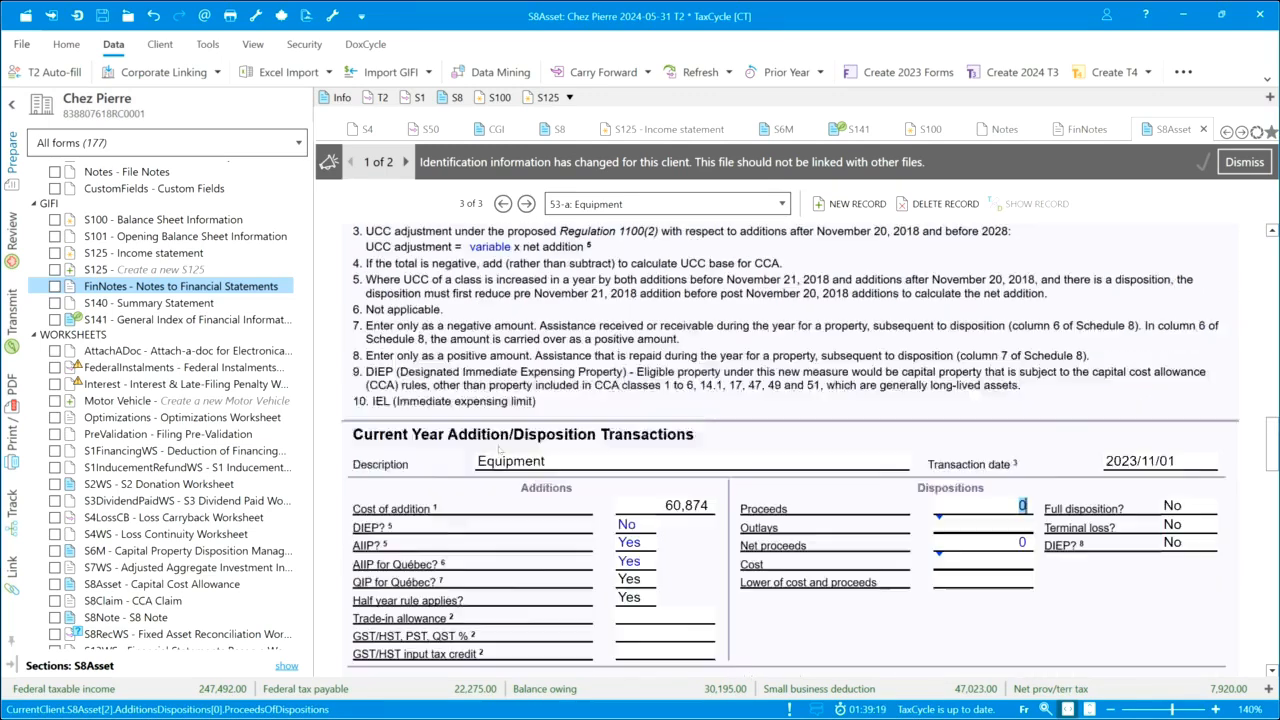
{"action": "scroll", "coordinate": [498, 451], "scroll_direction": "up", "scroll_amount": 15}
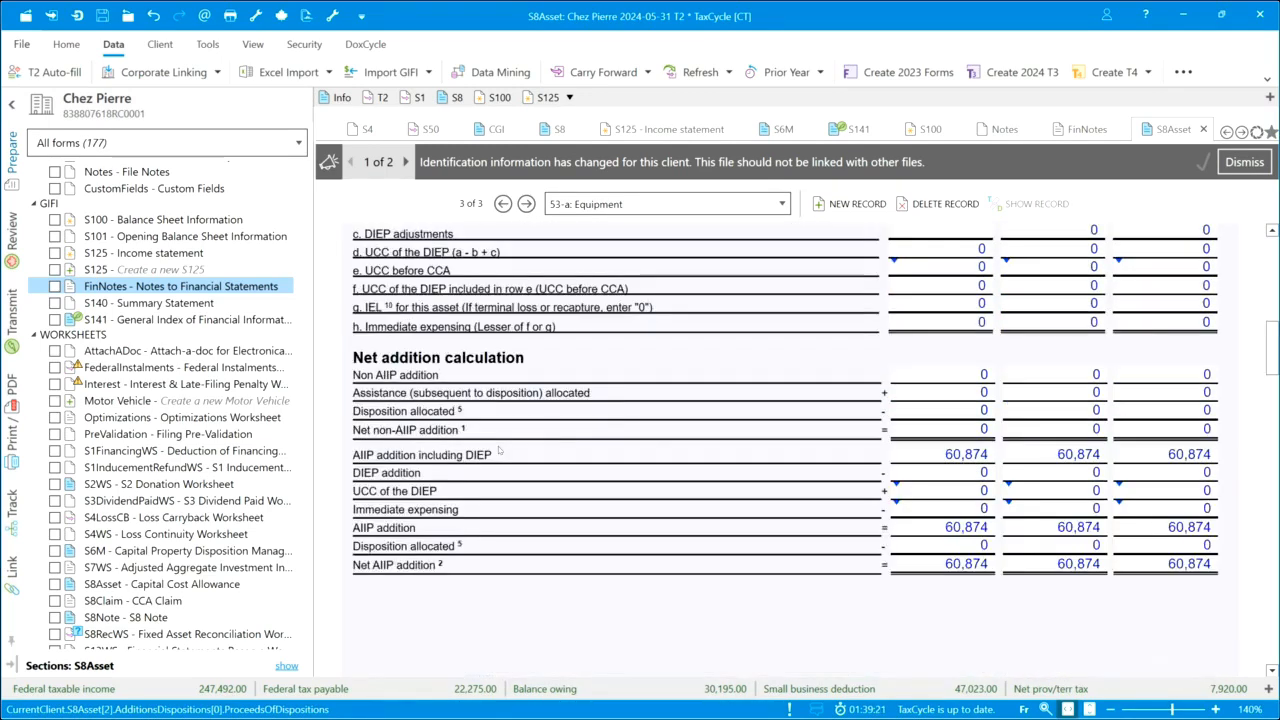
{"action": "scroll", "coordinate": [498, 451], "scroll_direction": "up", "scroll_amount": 8}
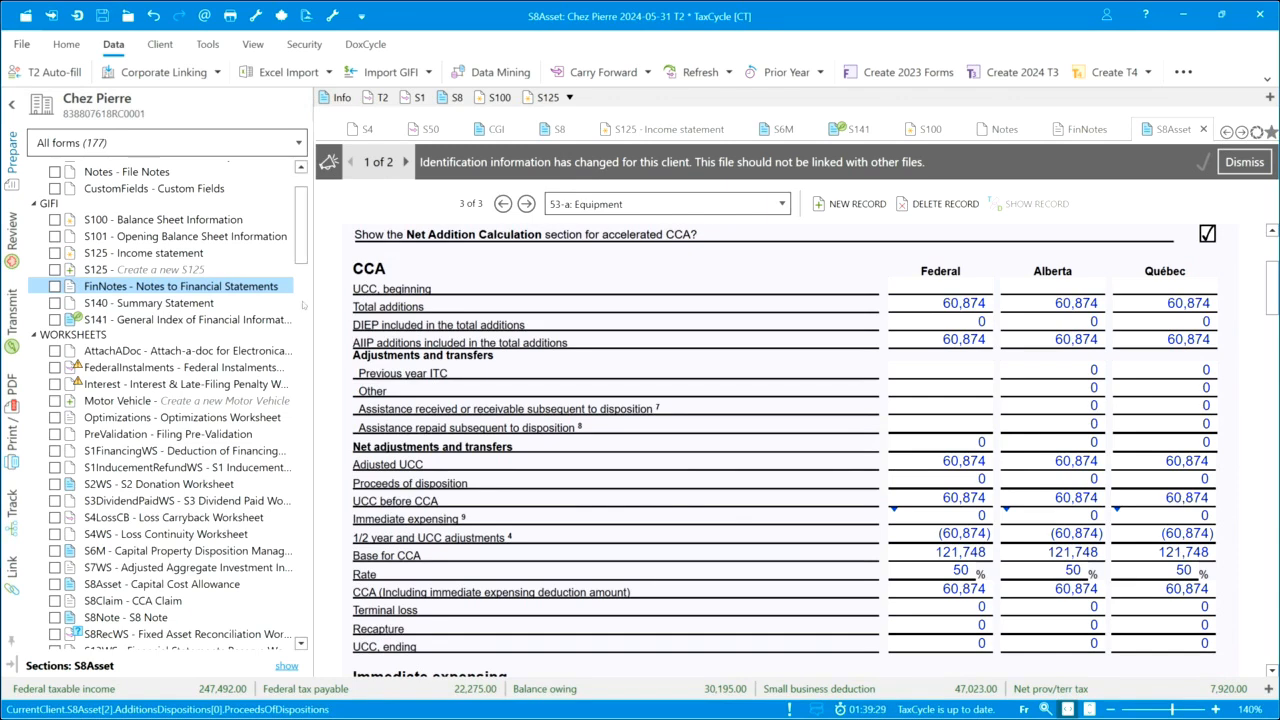
{"action": "left_click", "coordinate": [298, 143]}
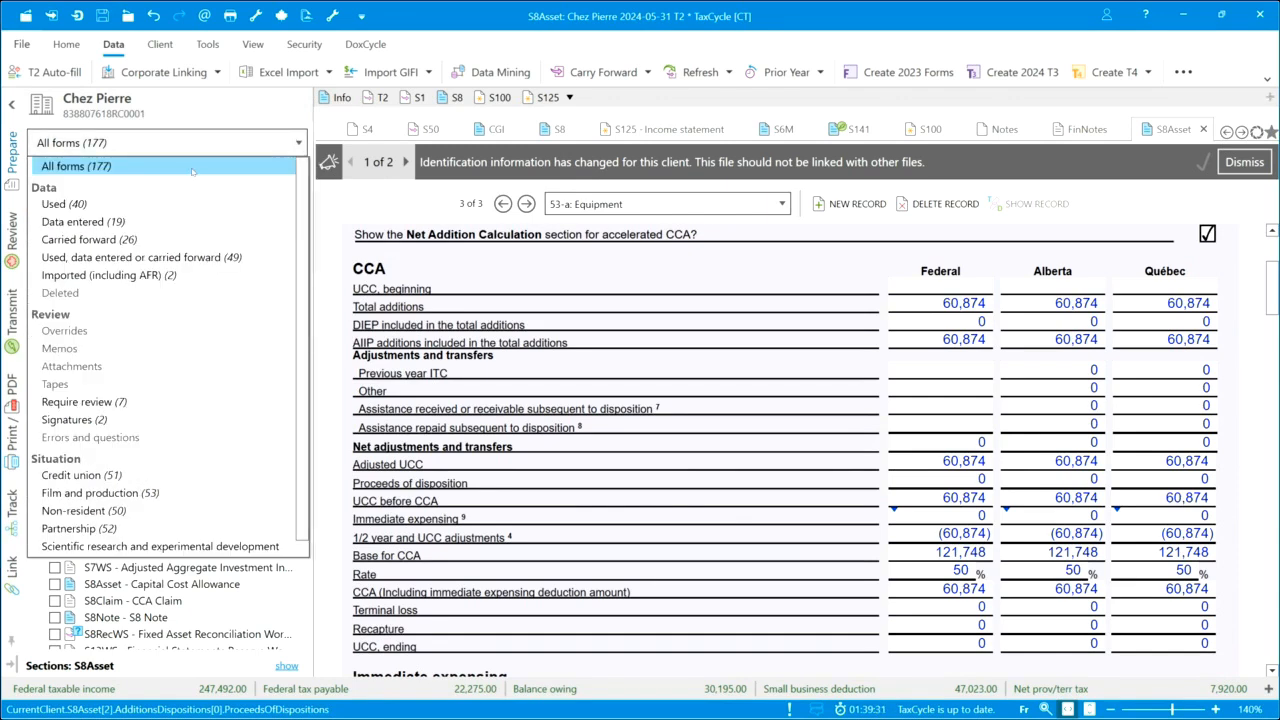
{"action": "left_click", "coordinate": [157, 204]}
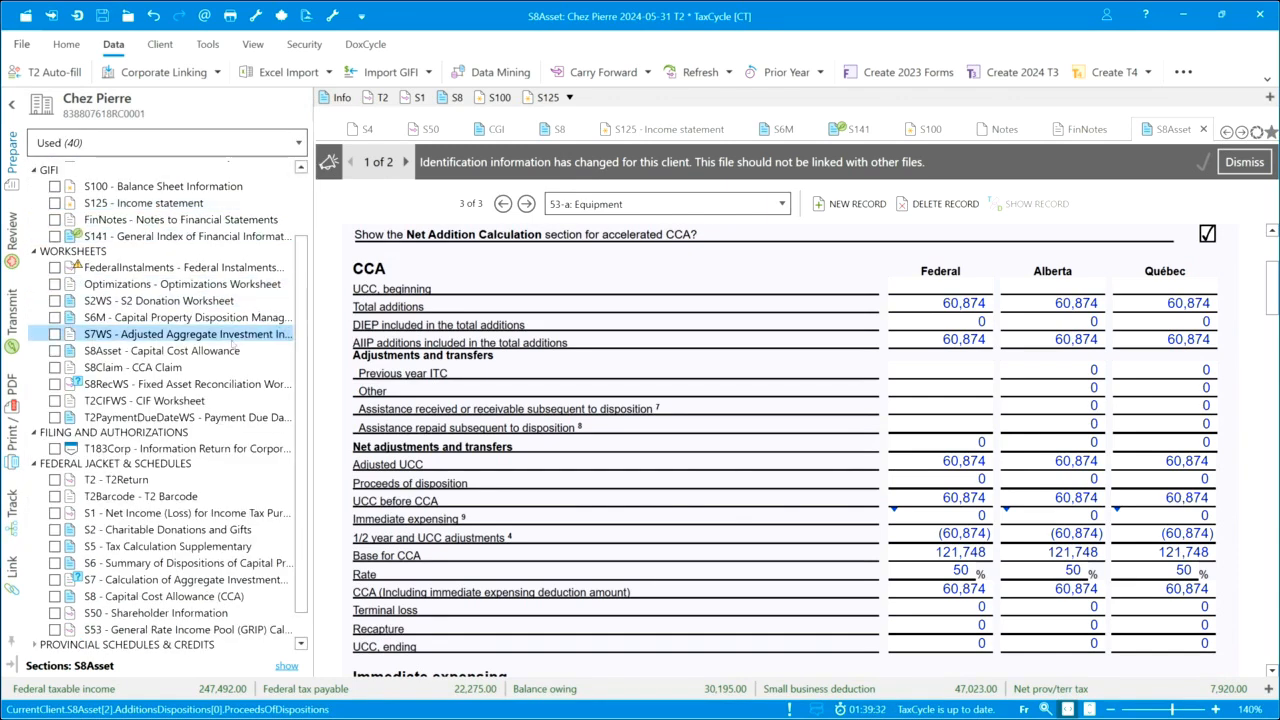
{"action": "left_click", "coordinate": [116, 389]}
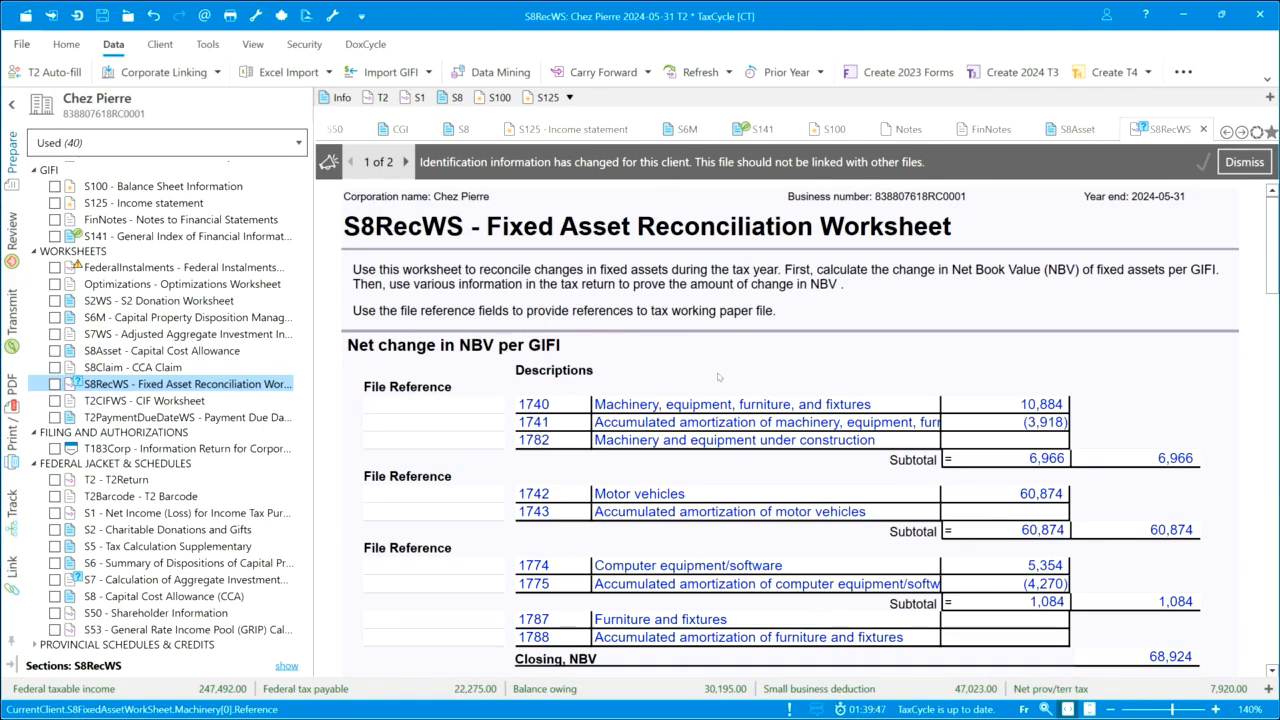
{"action": "scroll", "coordinate": [869, 459], "scroll_direction": "down", "scroll_amount": 2}
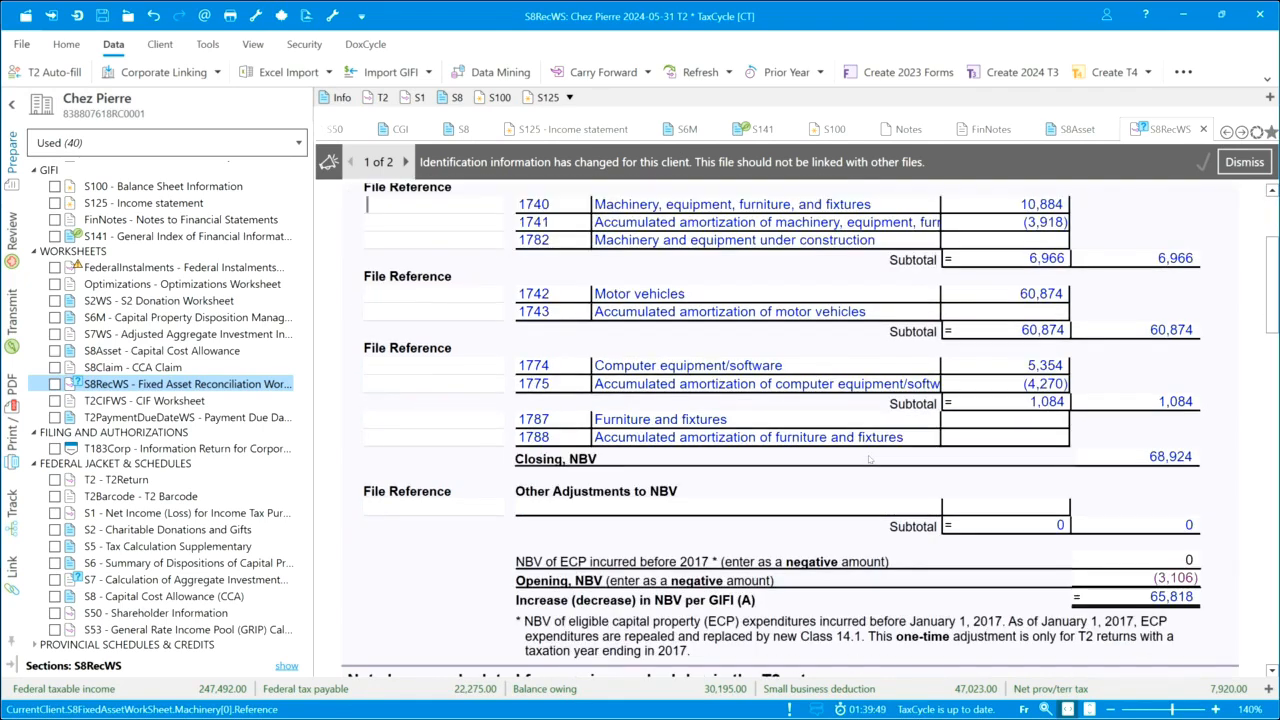
{"action": "scroll", "coordinate": [869, 459], "scroll_direction": "down", "scroll_amount": 3}
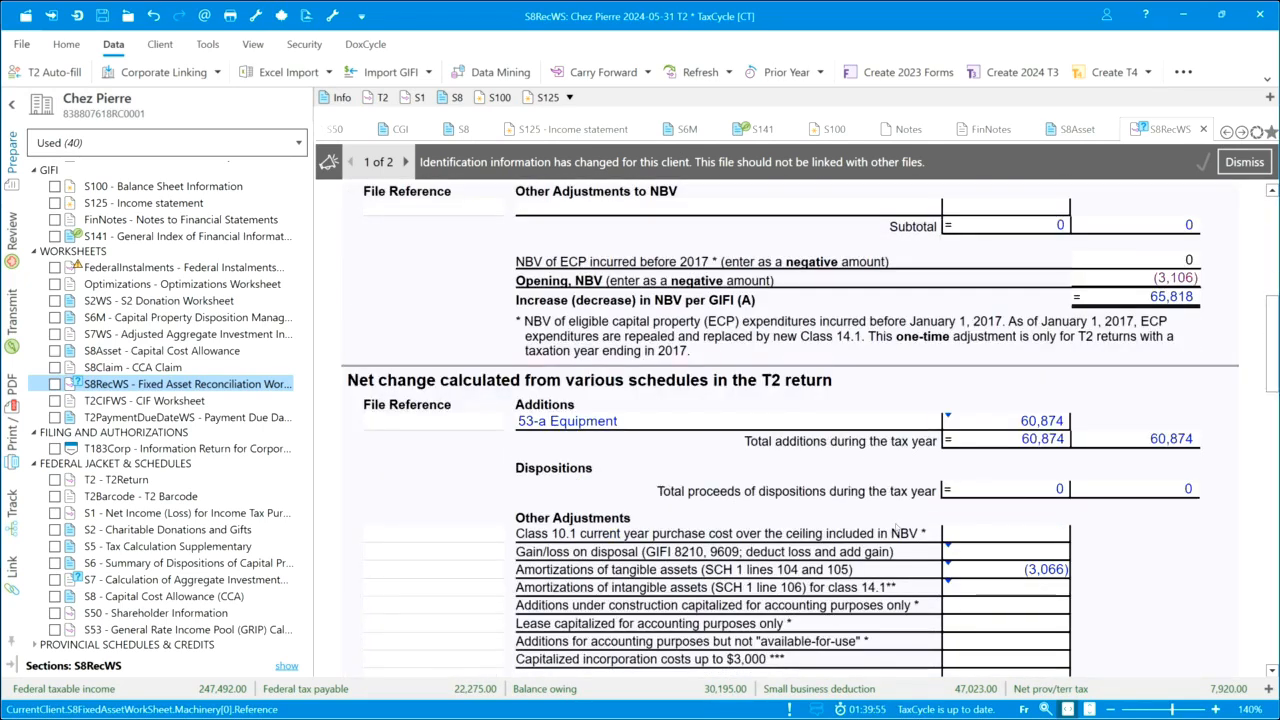
Check the opening NBV and the Difference A - B, and explain the difference with a "Rounding" line of 8,010
{"action": "scroll", "coordinate": [895, 530], "scroll_direction": "down", "scroll_amount": 4}
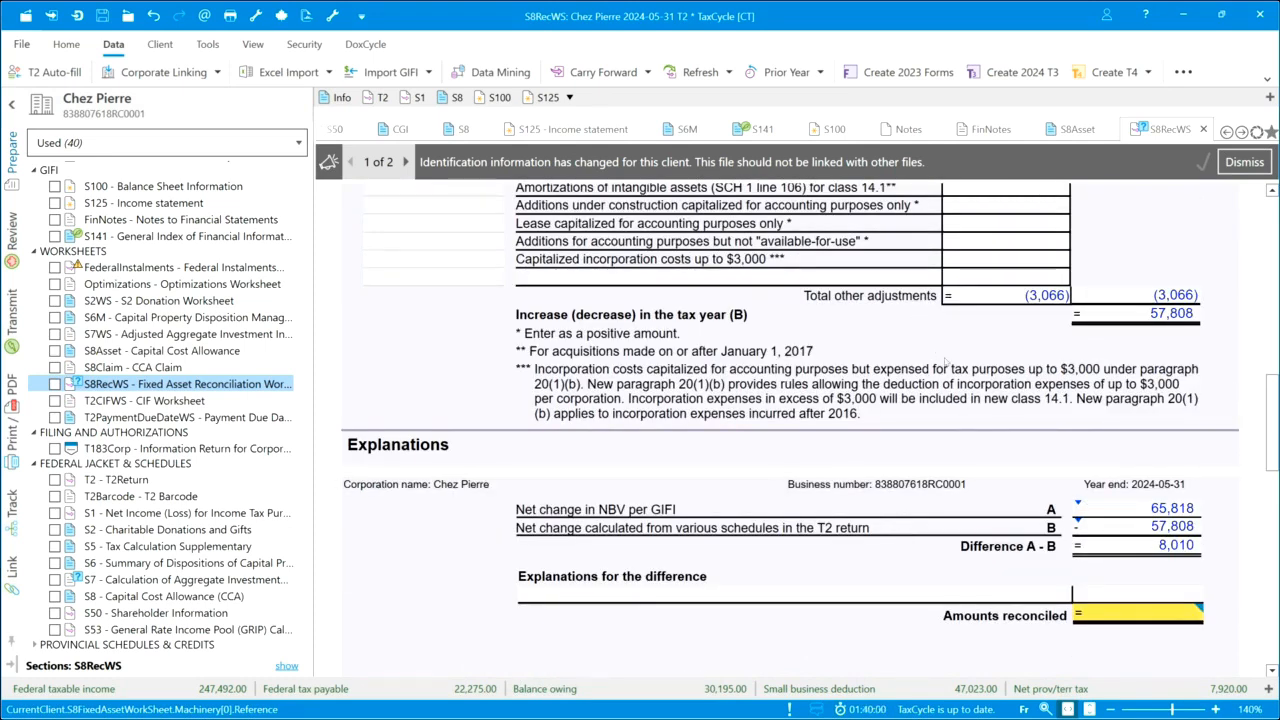
{"action": "scroll", "coordinate": [945, 362], "scroll_direction": "up", "scroll_amount": 4}
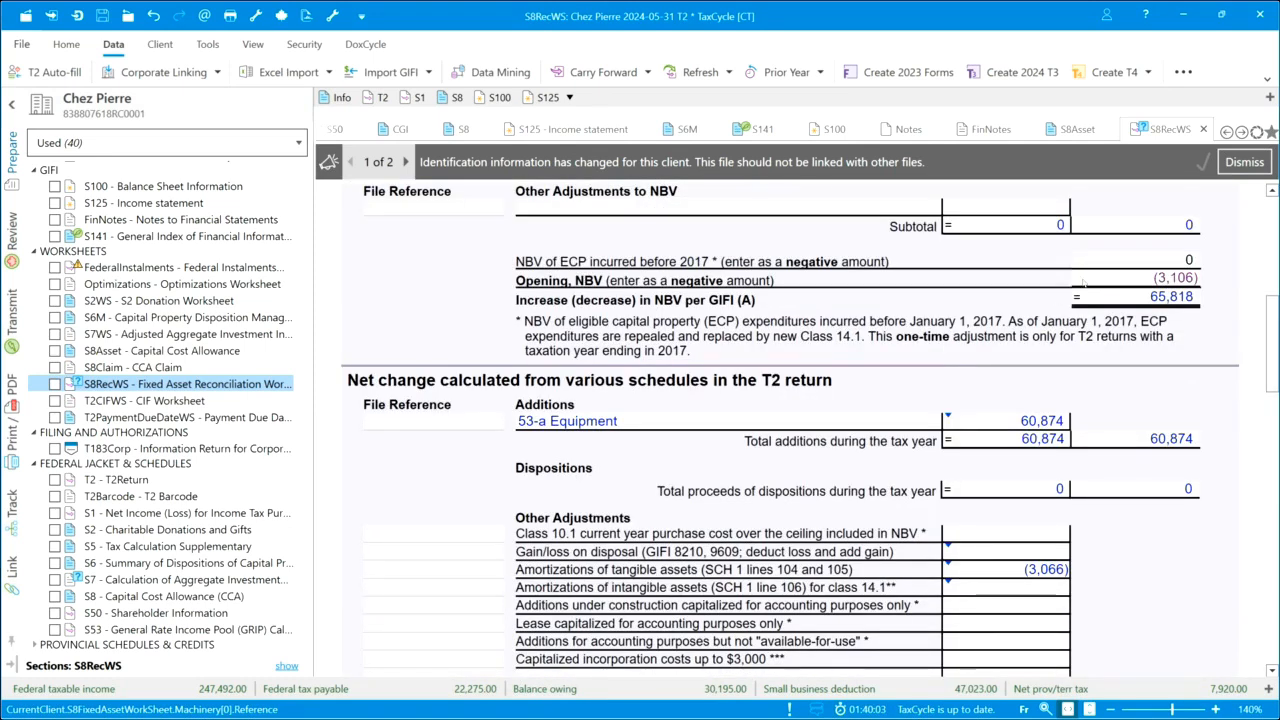
{"action": "left_click", "coordinate": [1083, 279]}
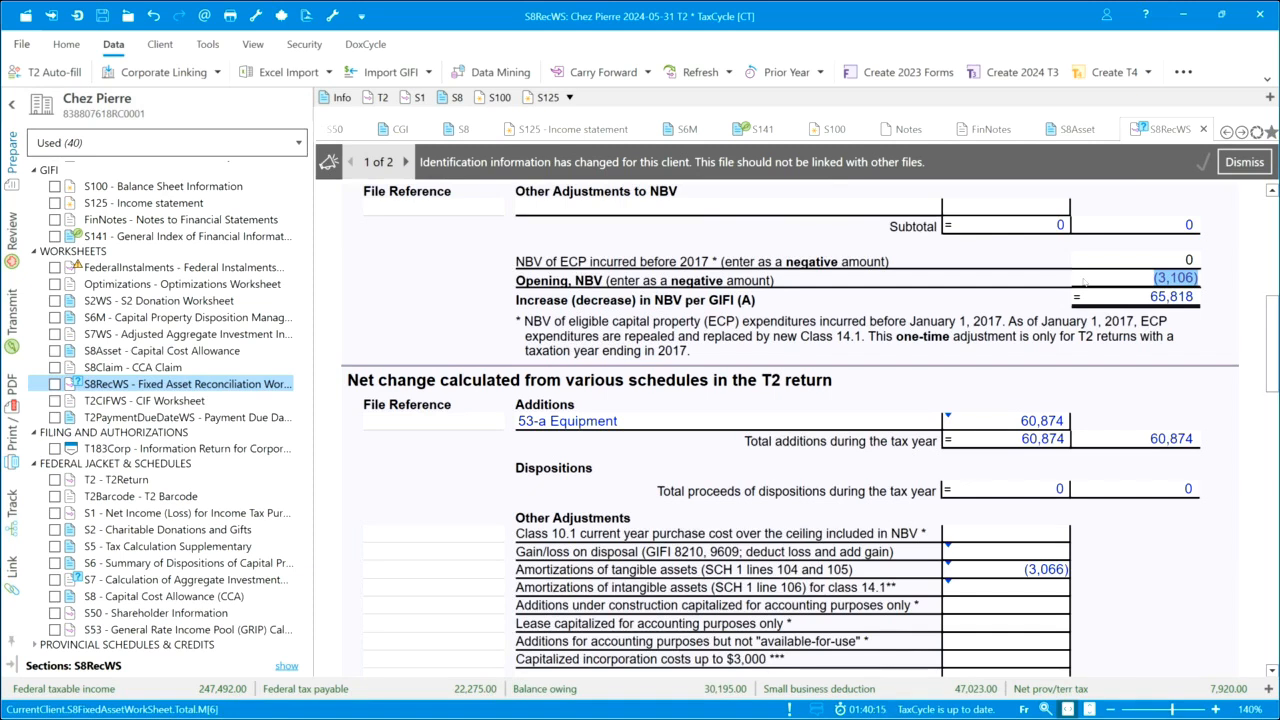
{"action": "scroll", "coordinate": [1000, 320], "scroll_direction": "down", "scroll_amount": 6}
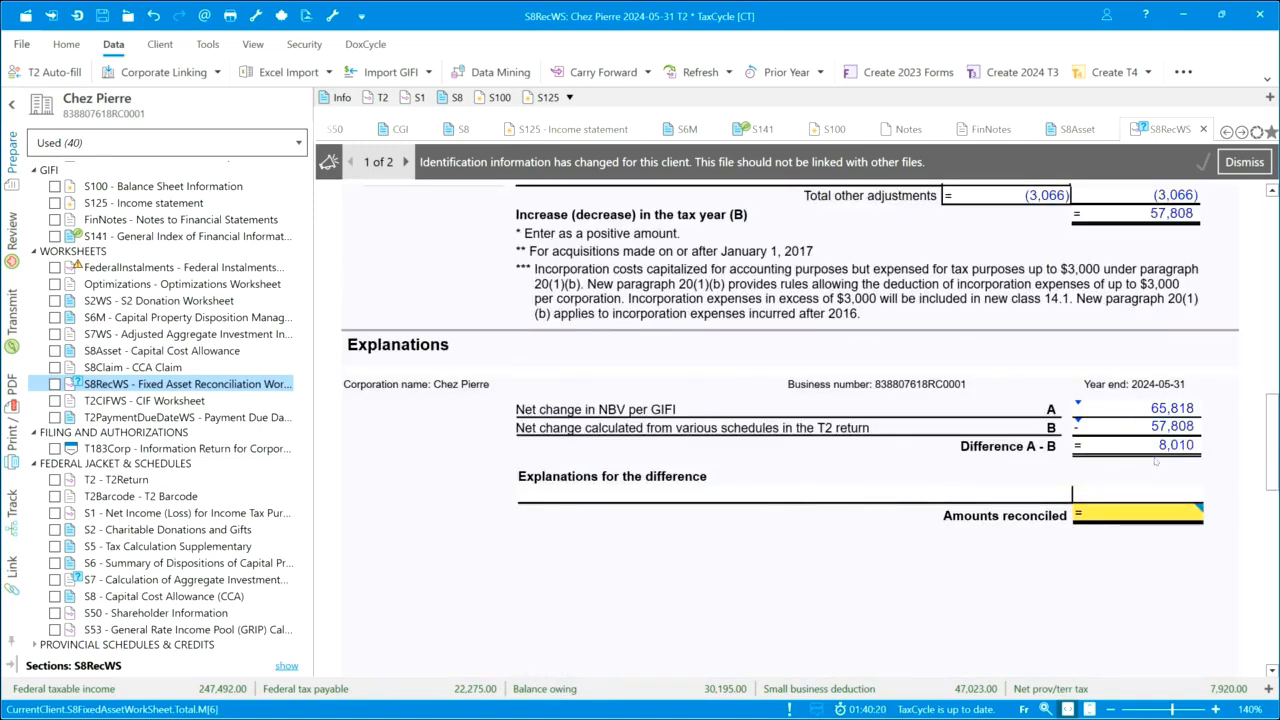
{"action": "left_click", "coordinate": [952, 497]}
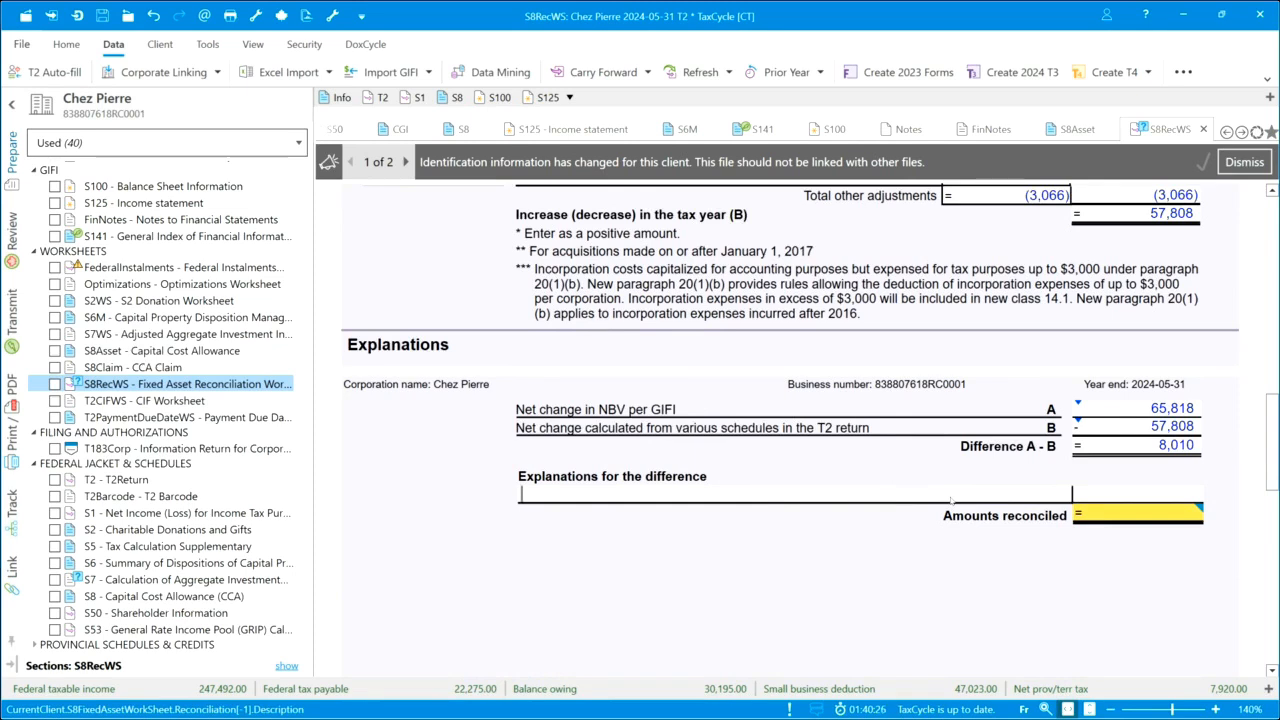
{"action": "type", "text": "Rounding"}
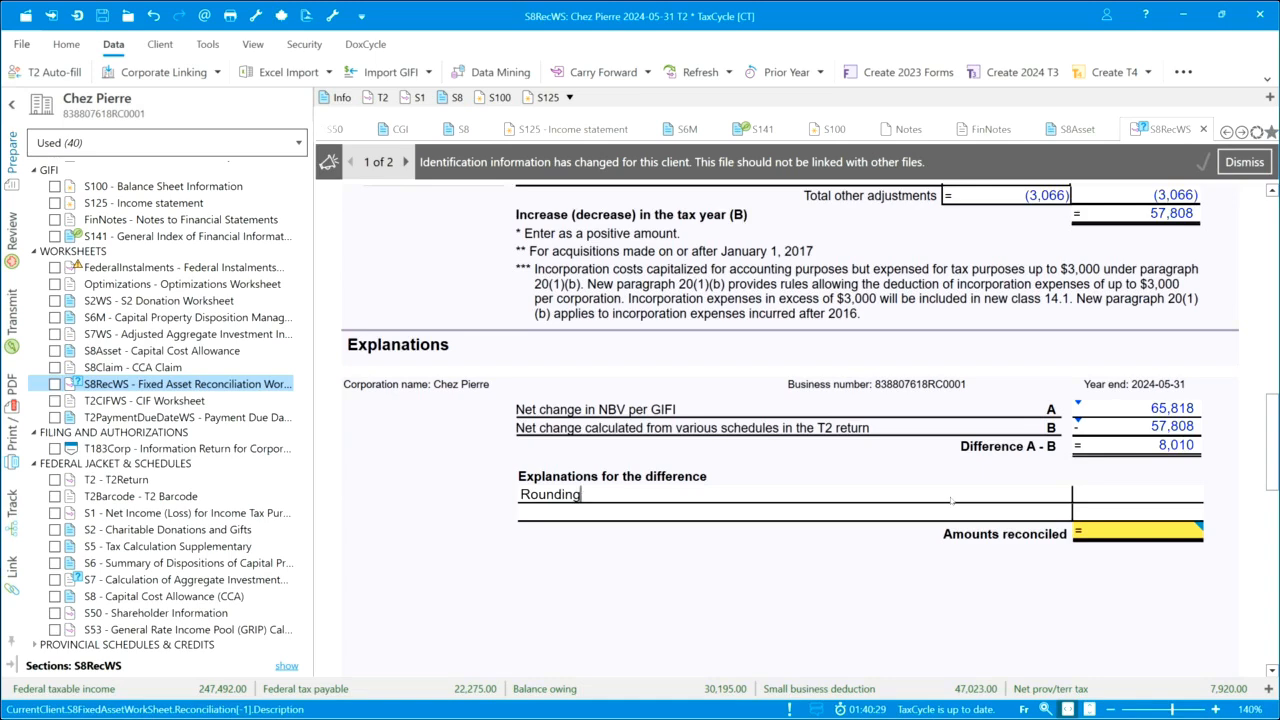
{"action": "type", "text": "8010"}
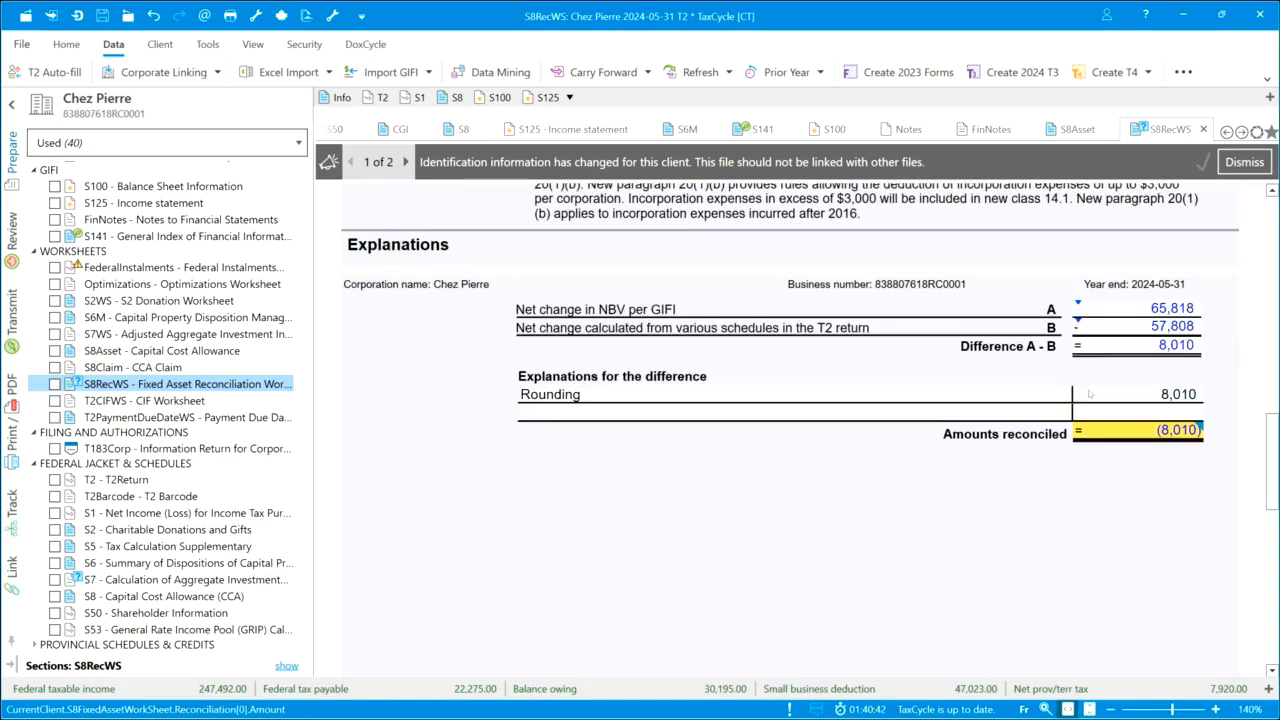
{"action": "left_click", "coordinate": [1091, 413]}
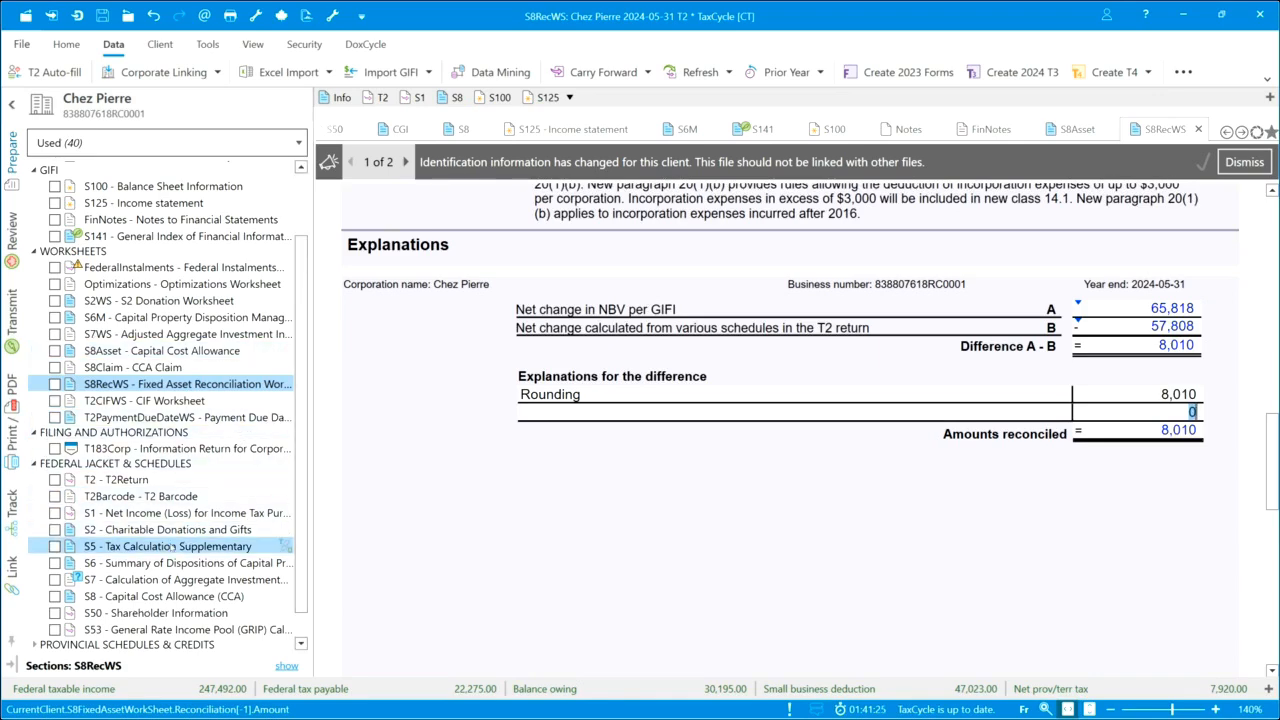
Open Schedule 8 Capital Cost Allowance and review the Part 2 CCA calculation for each class and the maximum CCA available
{"action": "left_click", "coordinate": [165, 596]}
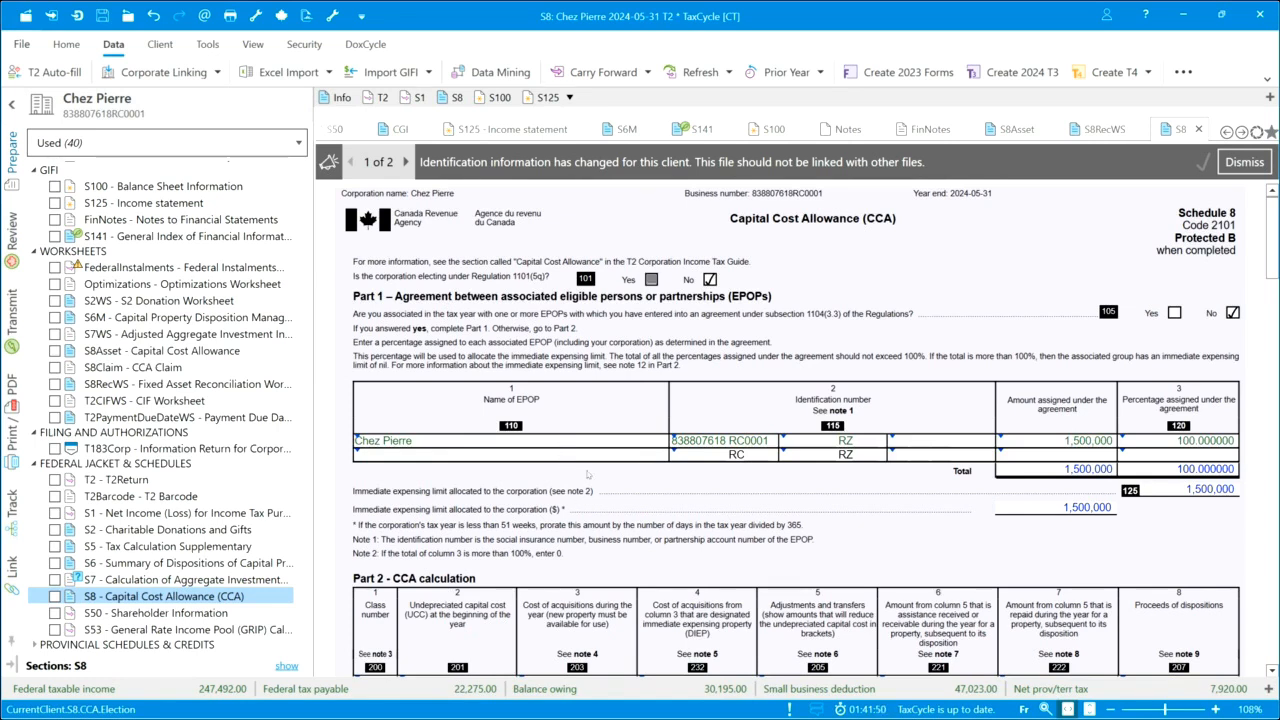
{"action": "scroll", "coordinate": [605, 474], "scroll_direction": "down", "scroll_amount": 1}
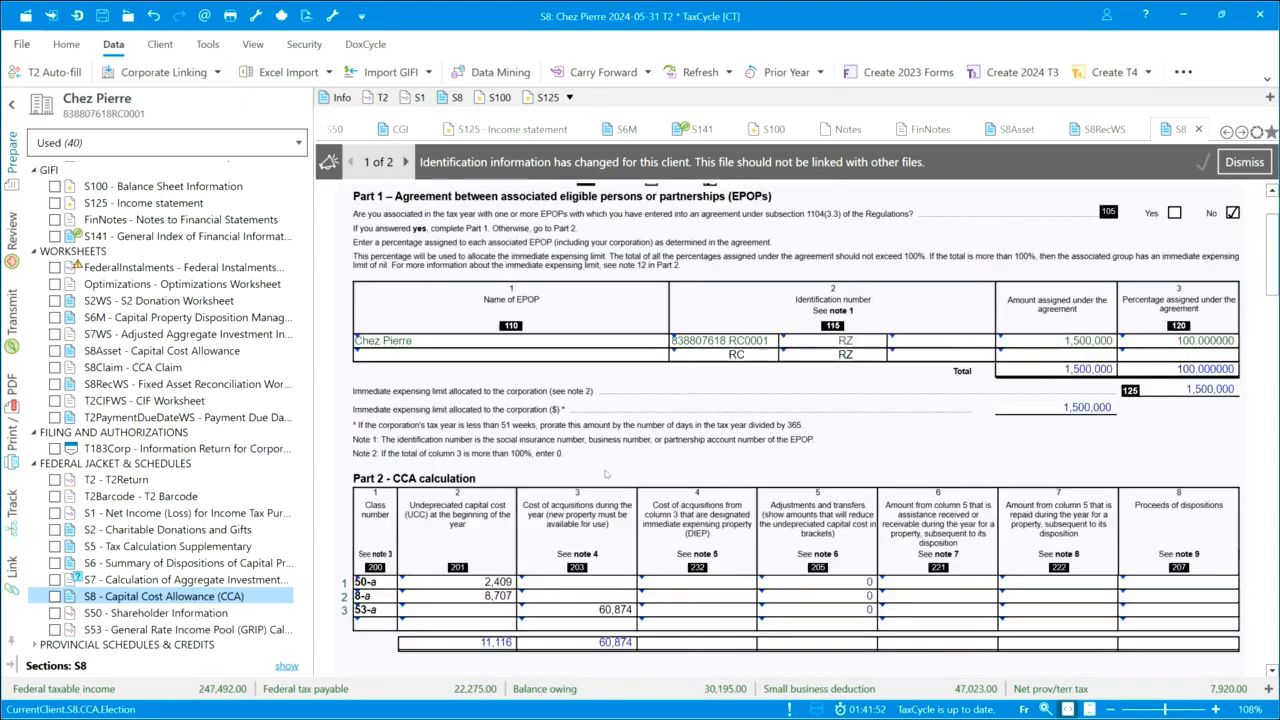
{"action": "scroll", "coordinate": [605, 474], "scroll_direction": "down", "scroll_amount": 1}
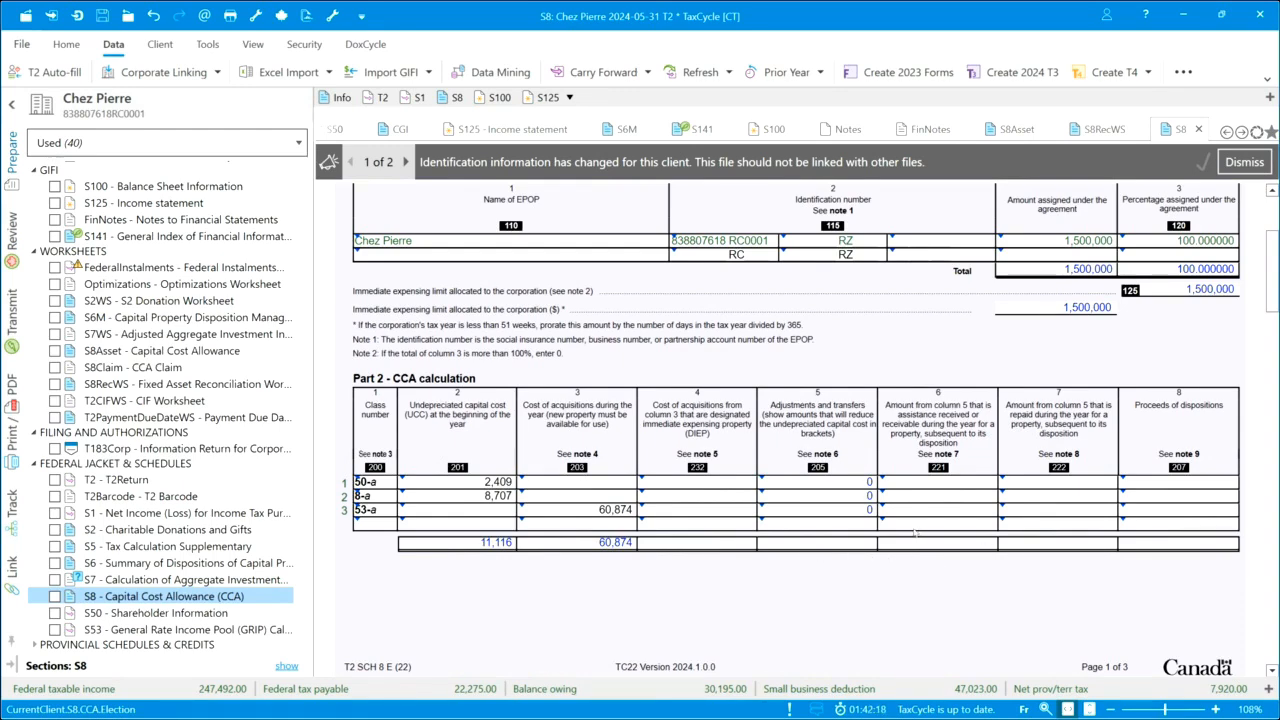
{"action": "scroll", "coordinate": [913, 533], "scroll_direction": "down", "scroll_amount": 5}
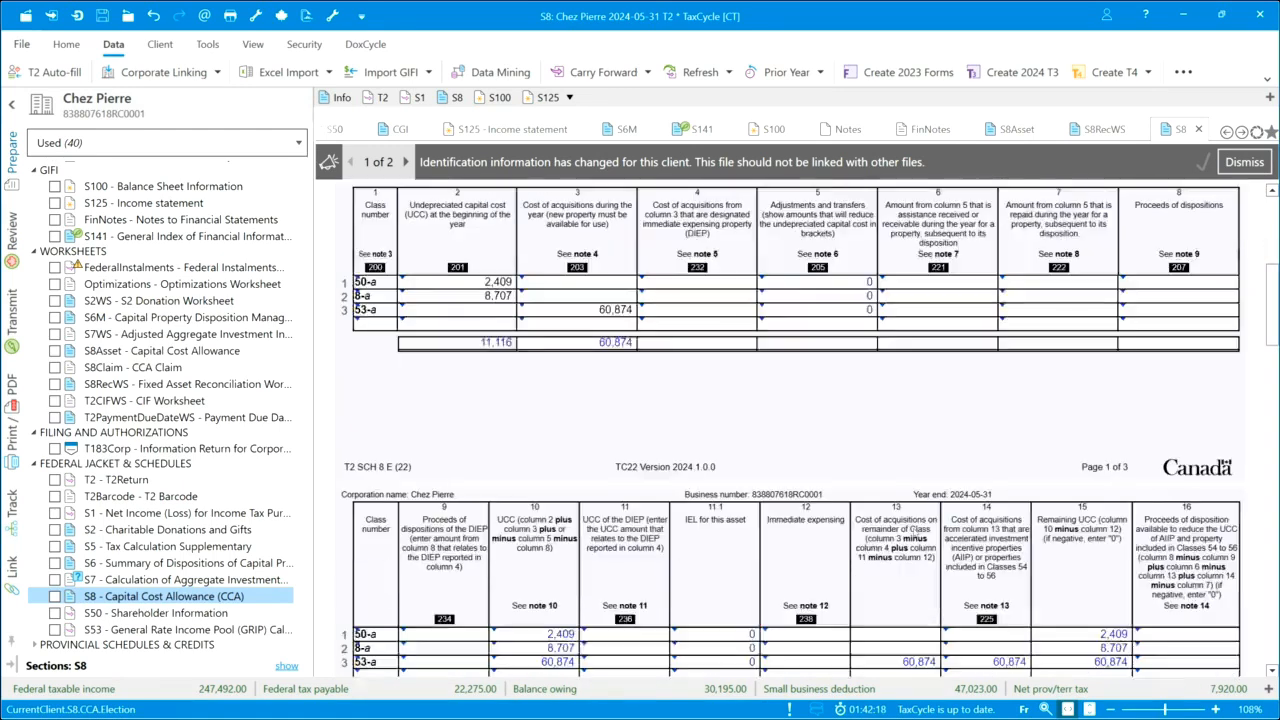
{"action": "scroll", "coordinate": [907, 533], "scroll_direction": "down", "scroll_amount": 2}
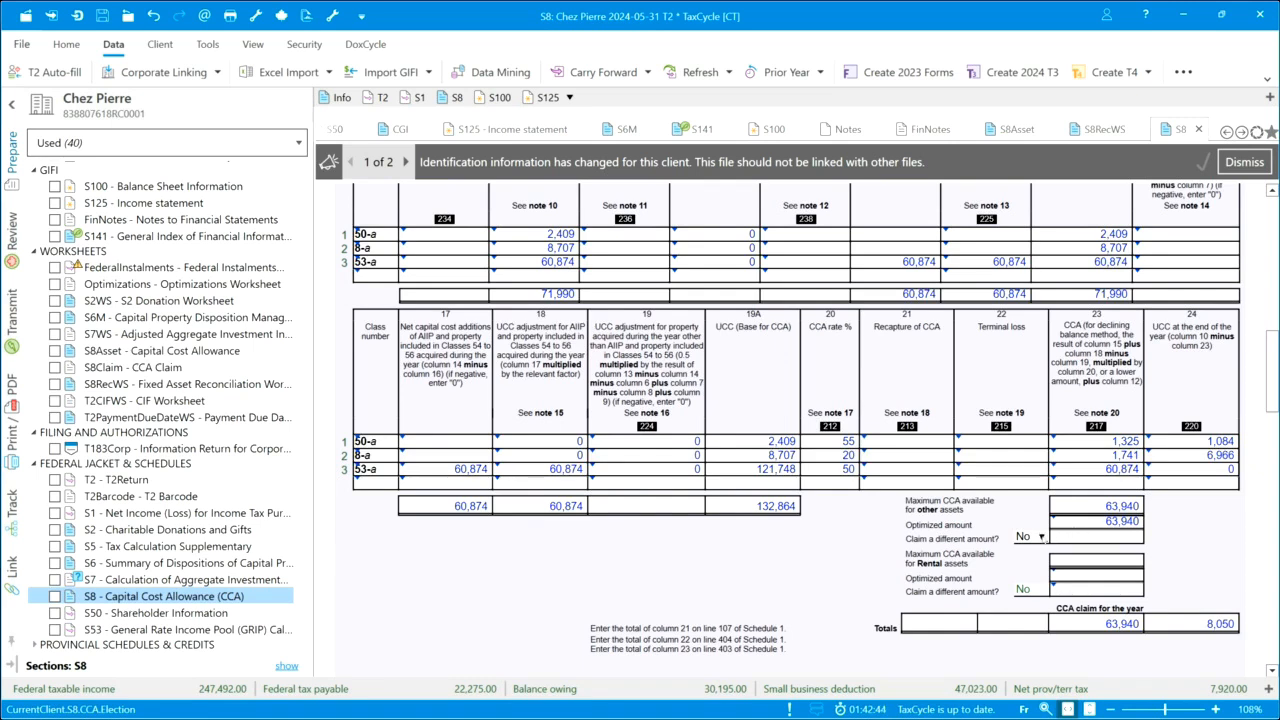
Try answering Yes to claiming a different CCA amount for other assets, and restore the answer to No
{"action": "left_click", "coordinate": [1041, 537]}
{"action": "left_click", "coordinate": [1030, 552]}
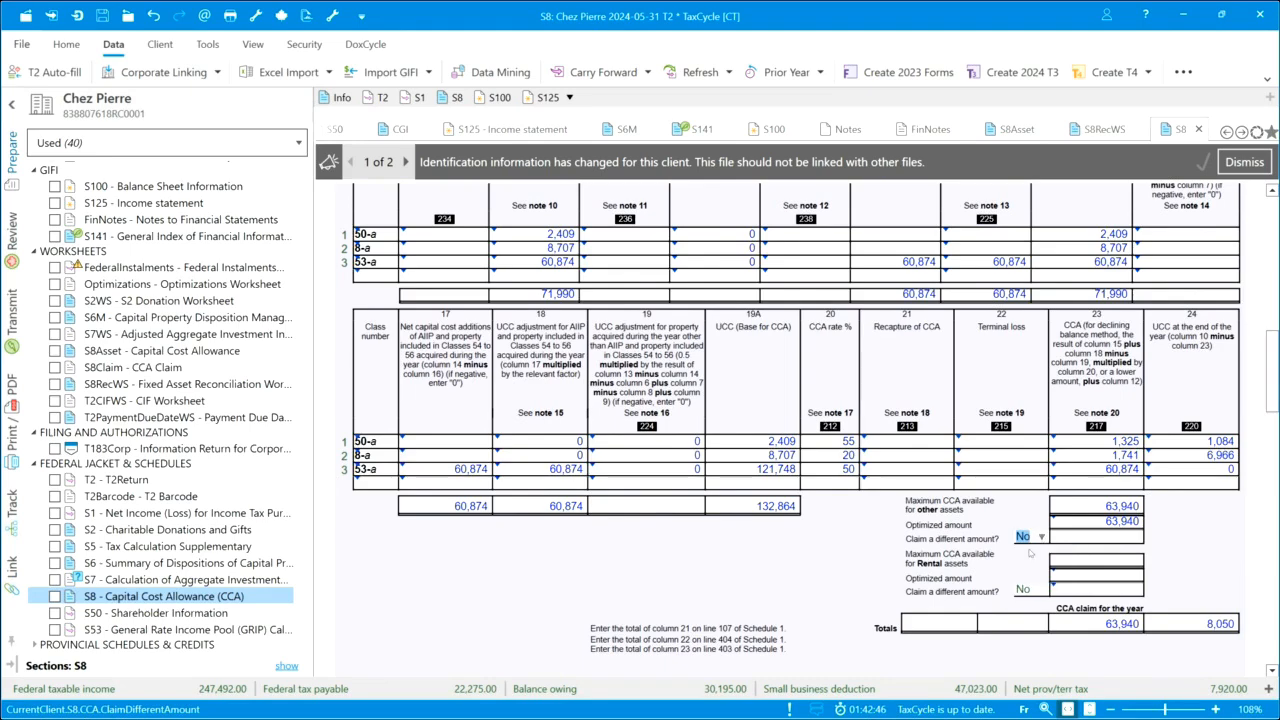
{"action": "left_click", "coordinate": [1081, 539]}
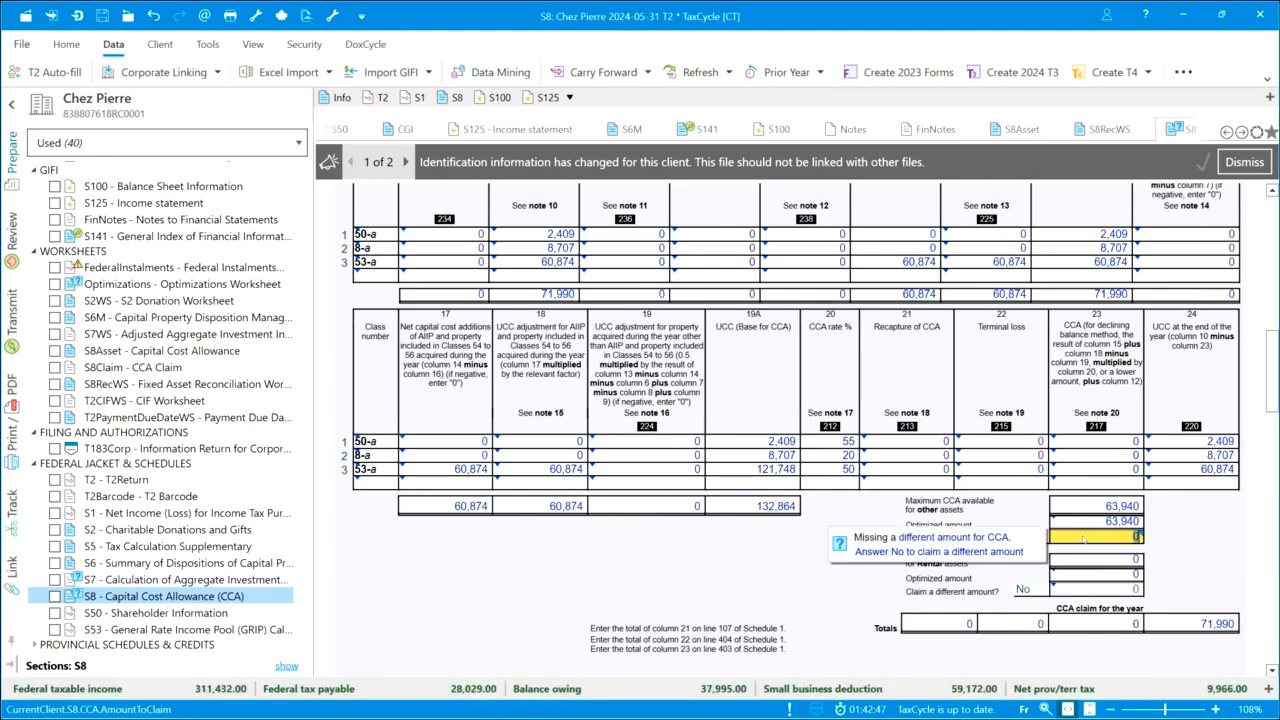
{"action": "left_click", "coordinate": [1041, 537]}
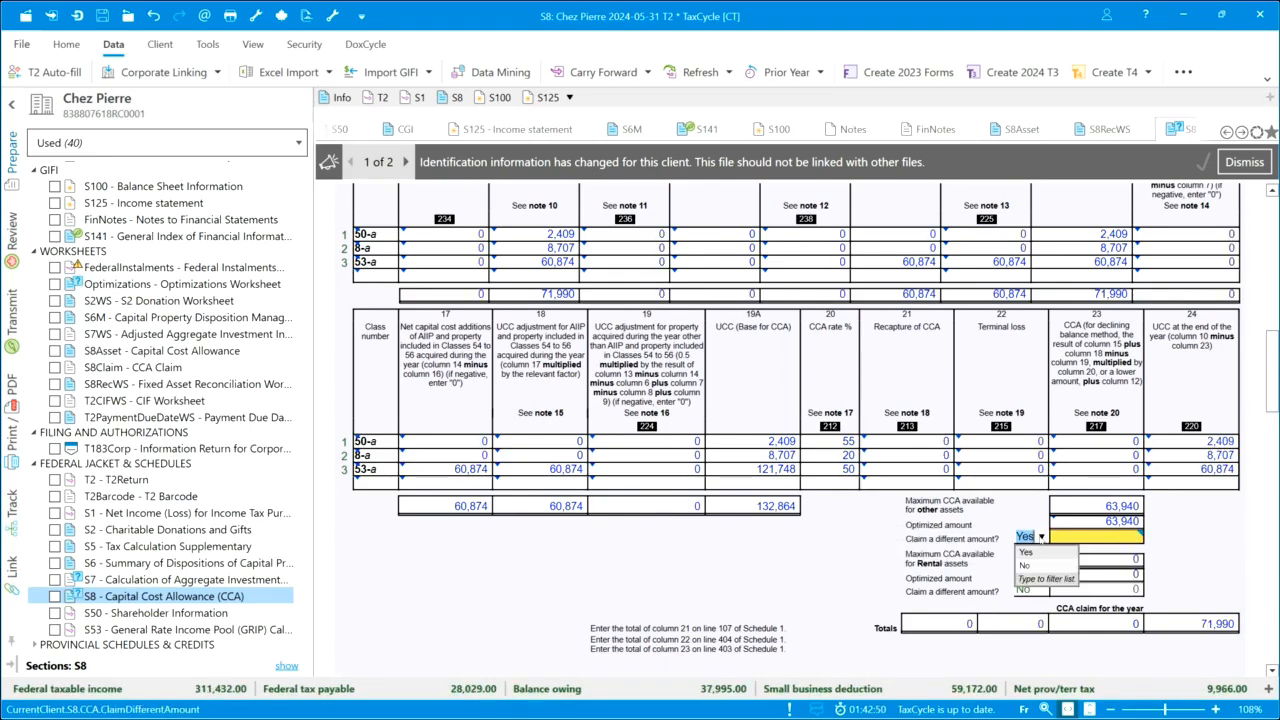
{"action": "left_click", "coordinate": [1030, 568]}
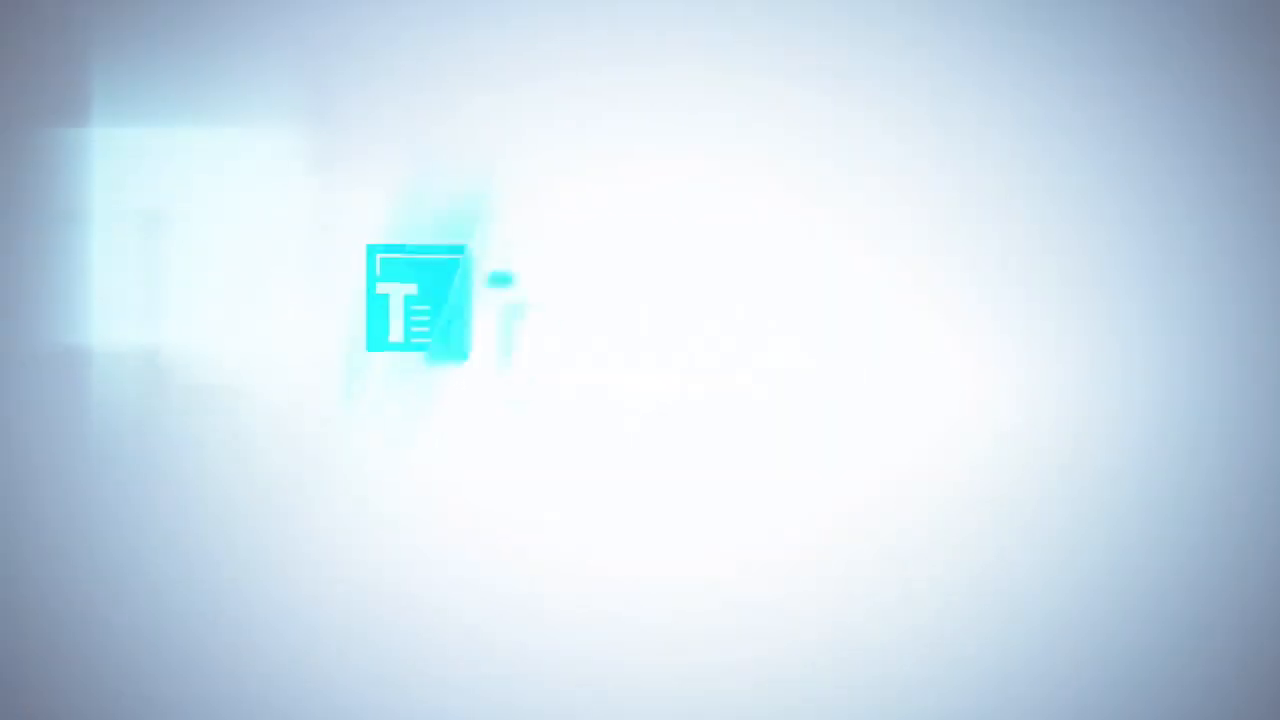